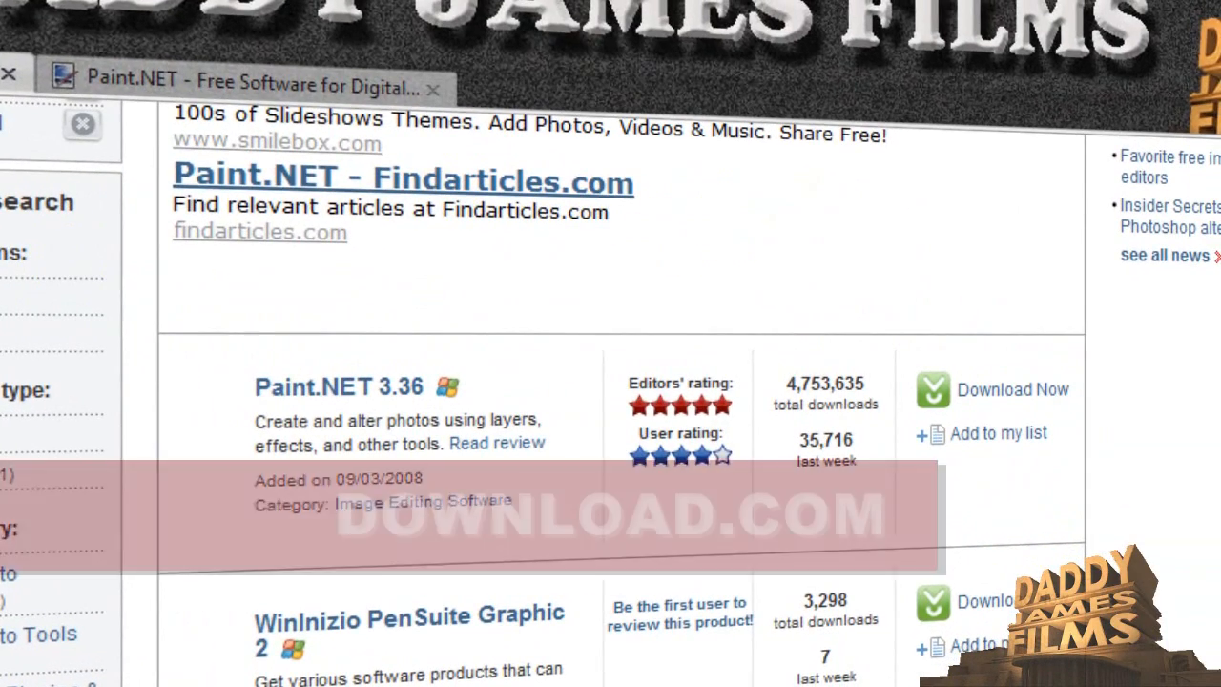
- Open the Paint.NET 3.36 review page from the Download.com search results
scroll(610, 391, up, 5)
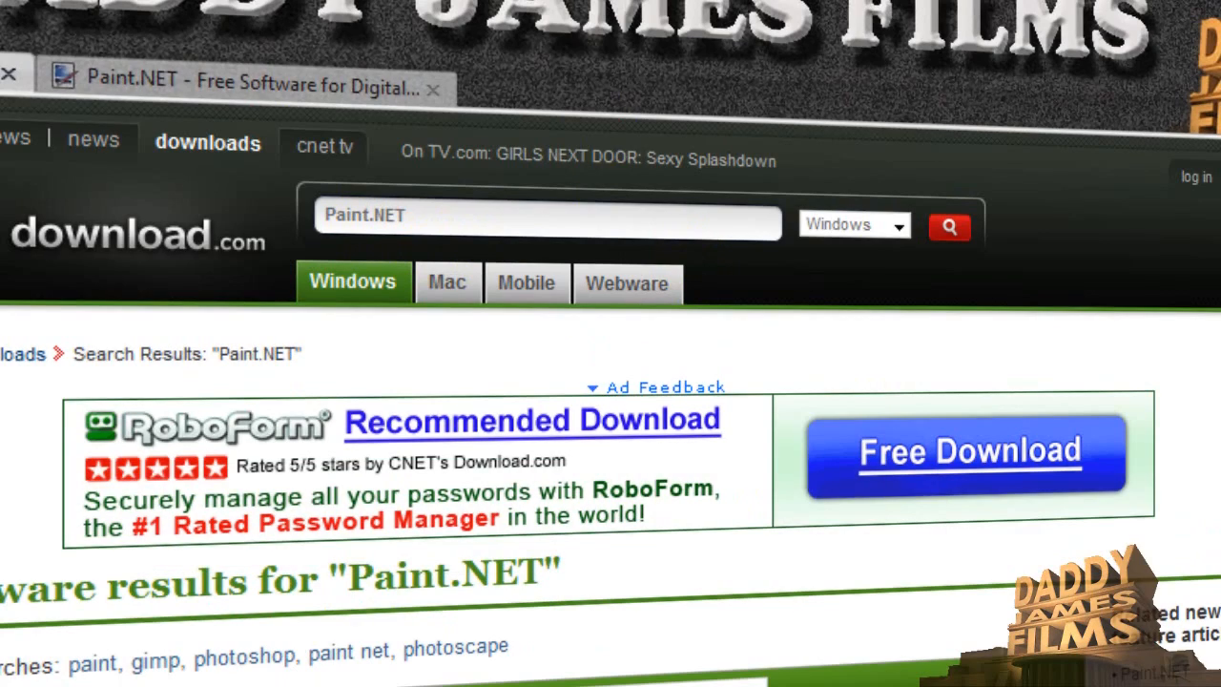
scroll(611, 391, down, 10)
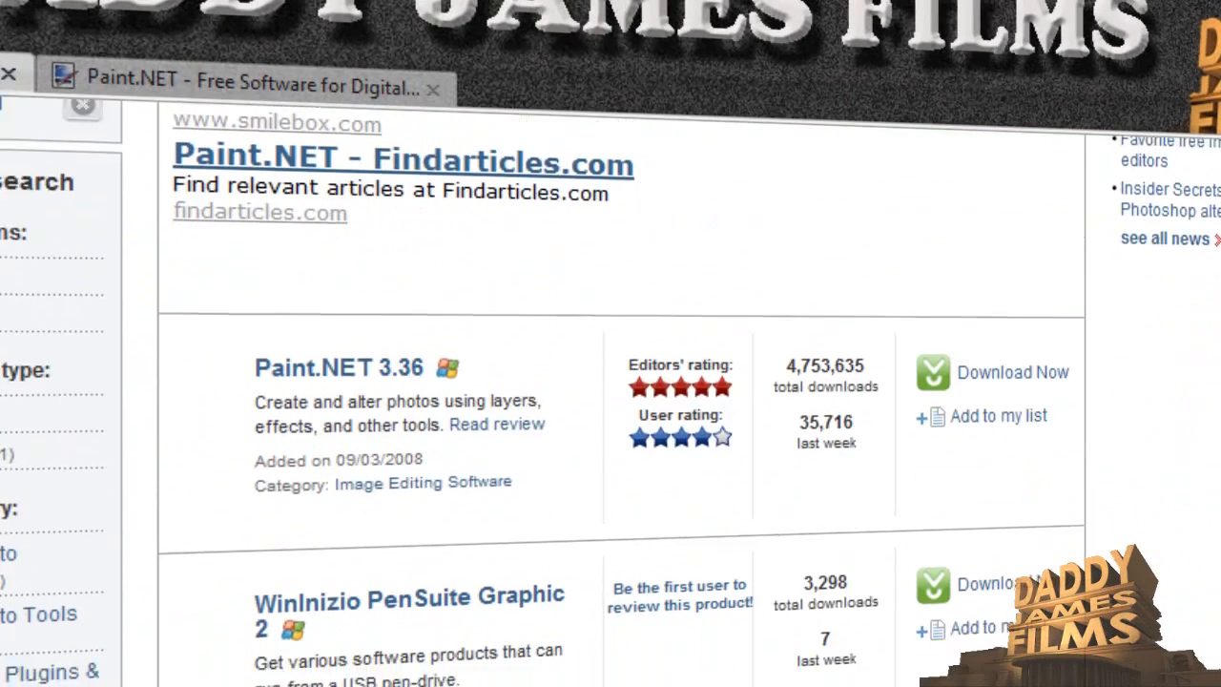
scroll(610, 391, up, 4)
scroll(611, 391, down, 3)
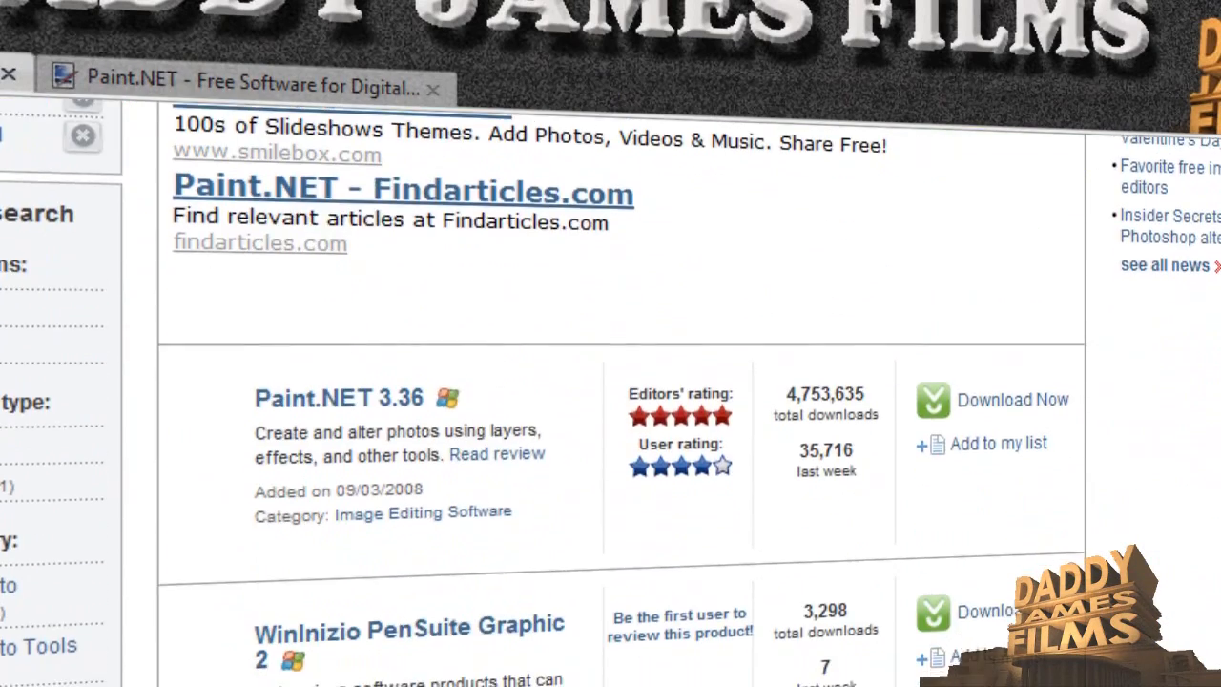
scroll(610, 391, up, 2)
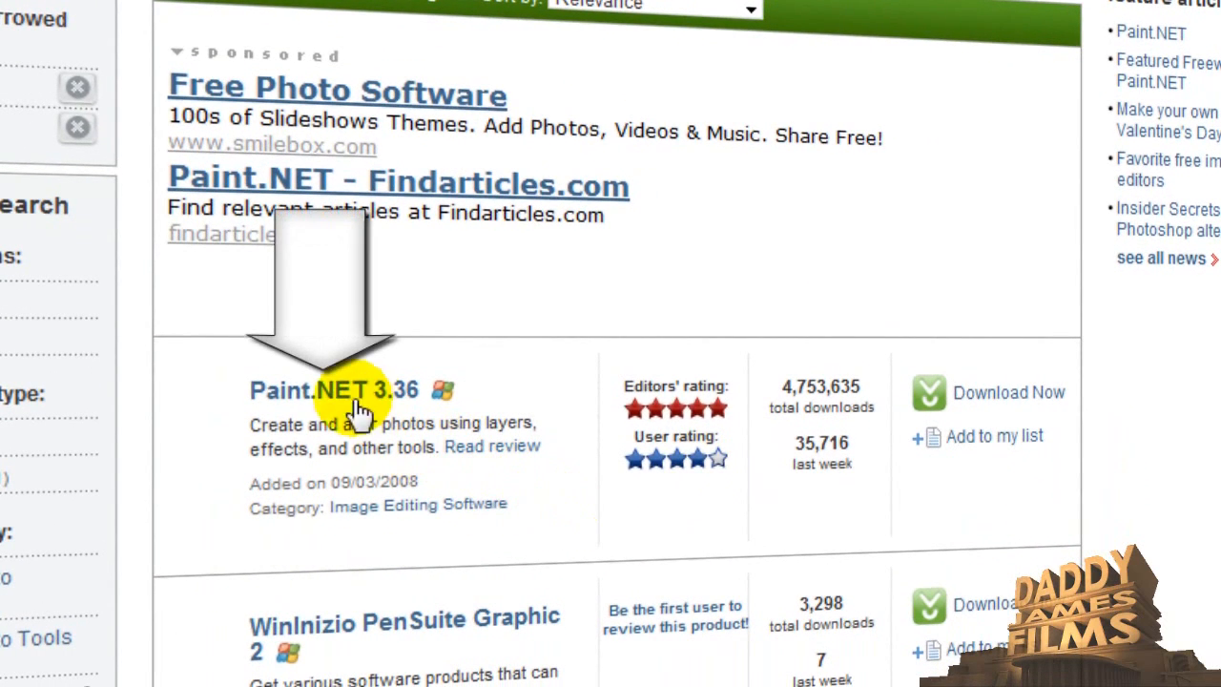
click(485, 460)
- Read through the Paint.NET editor's review, publisher's description, user reviews and quick specs
scroll(487, 469, down, 10)
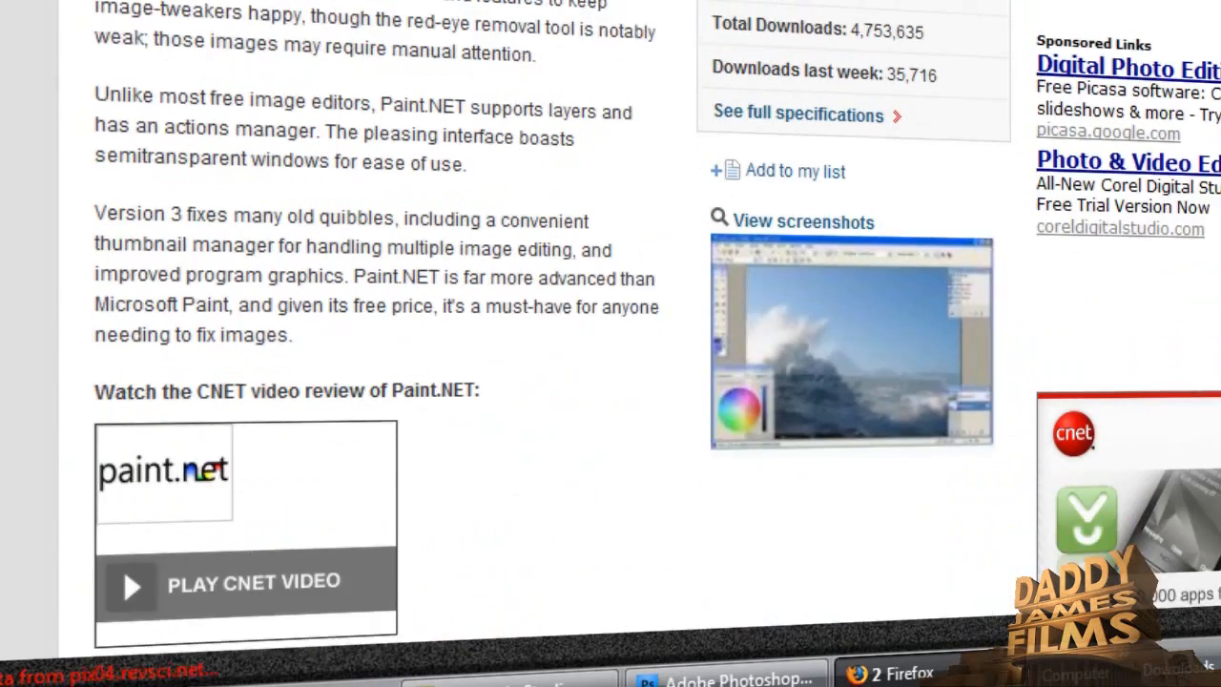
scroll(553, 343, down, 10)
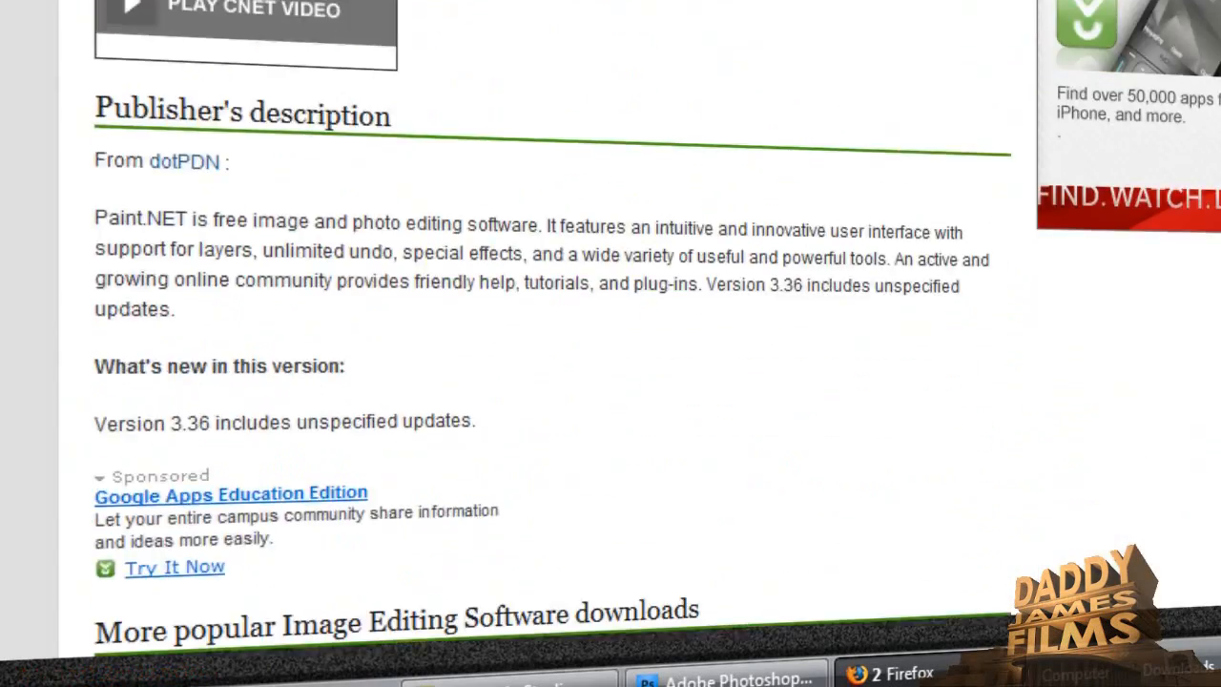
scroll(554, 343, down, 10)
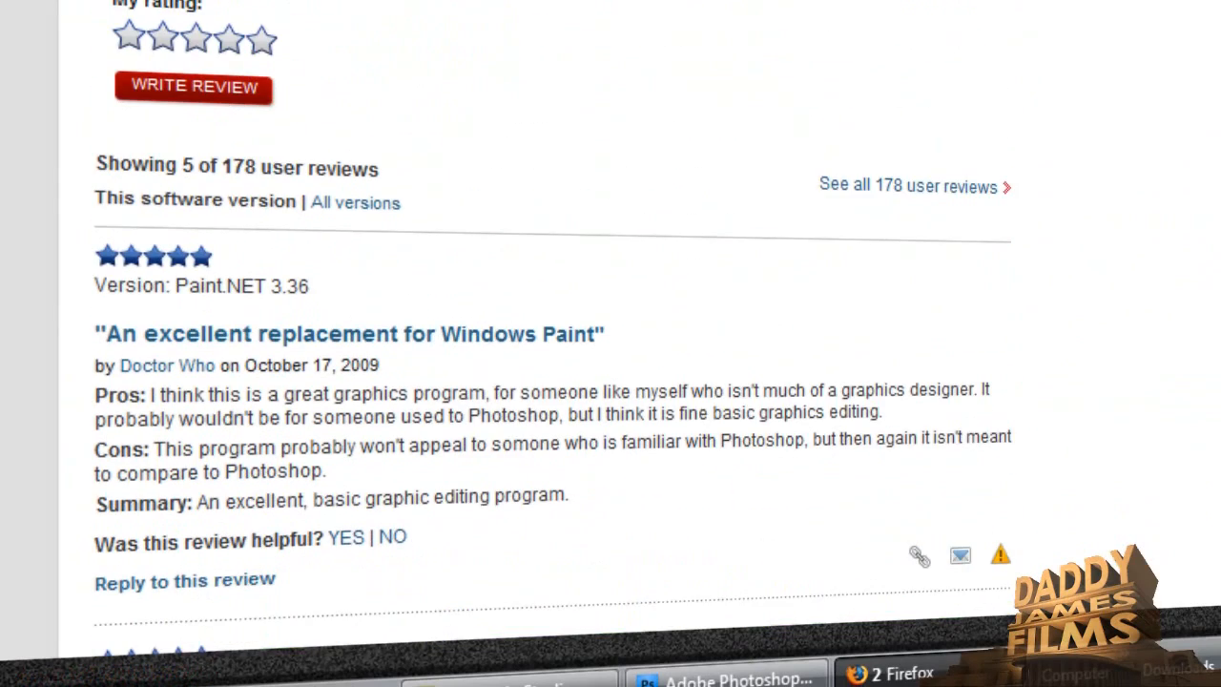
scroll(553, 343, down, 10)
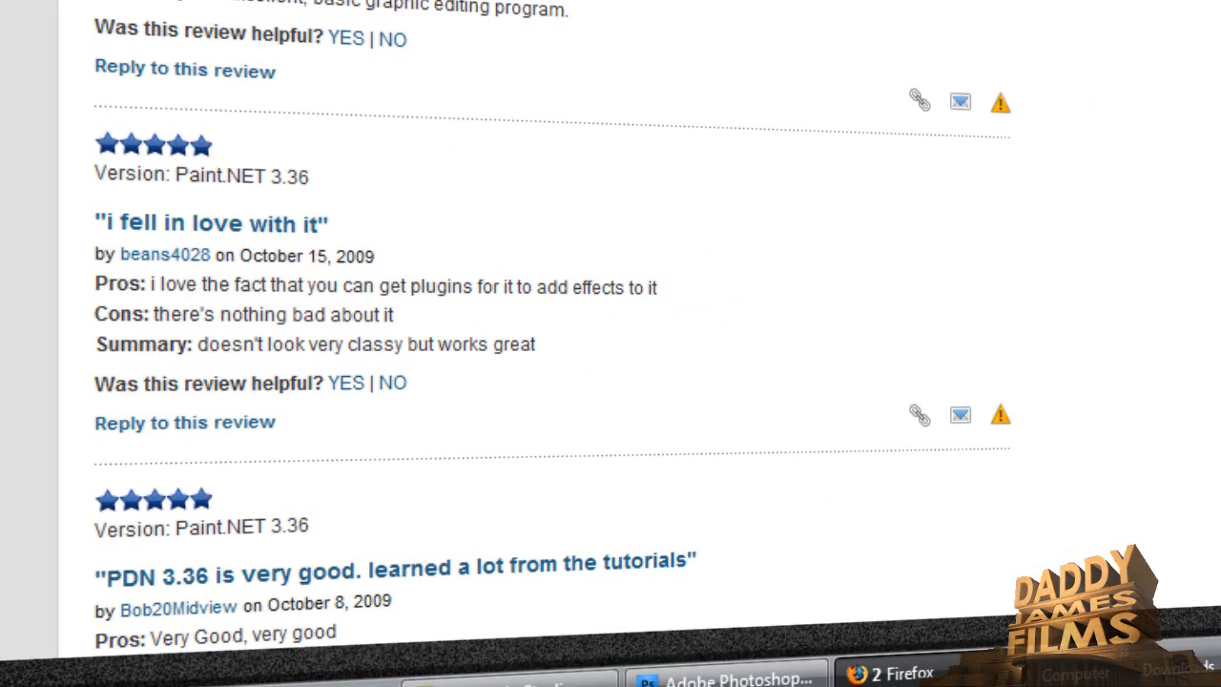
scroll(553, 344, down, 10)
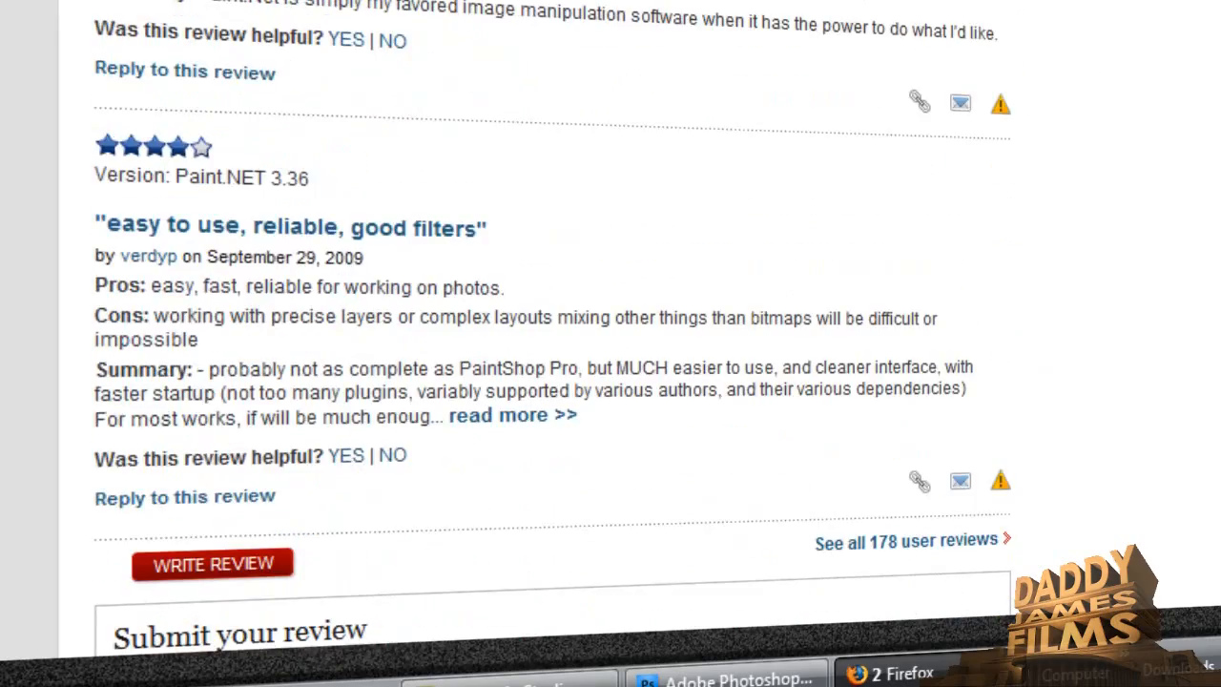
scroll(553, 343, down, 15)
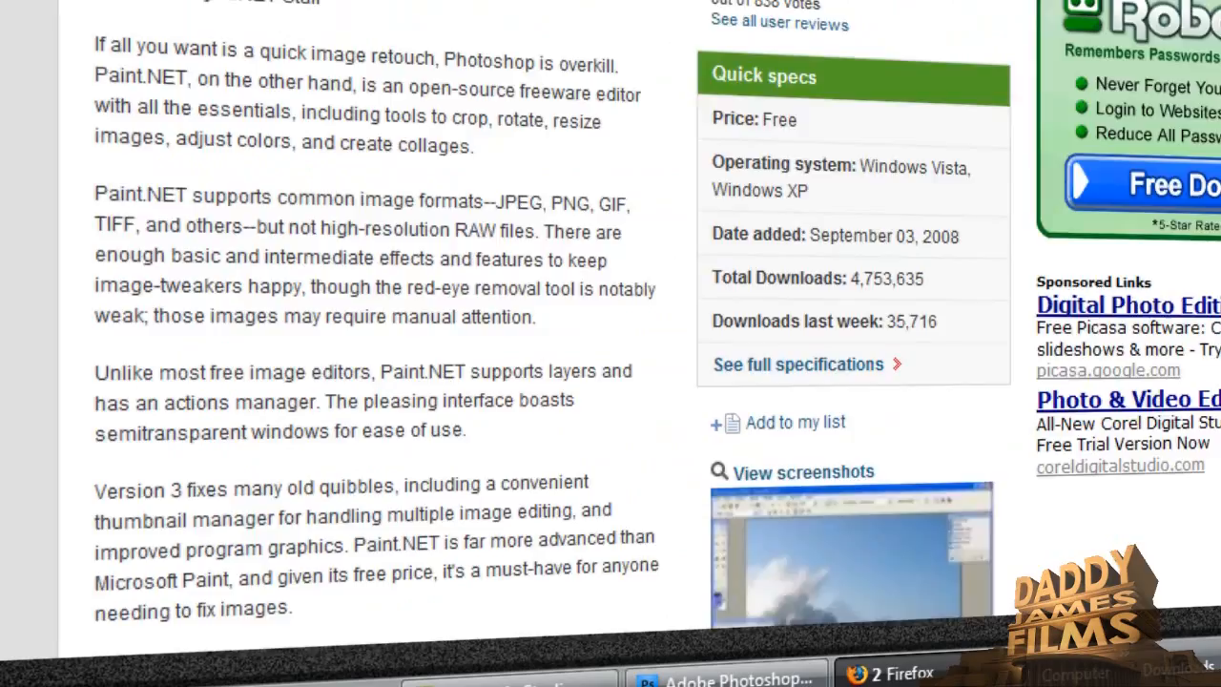
scroll(610, 343, up, 5)
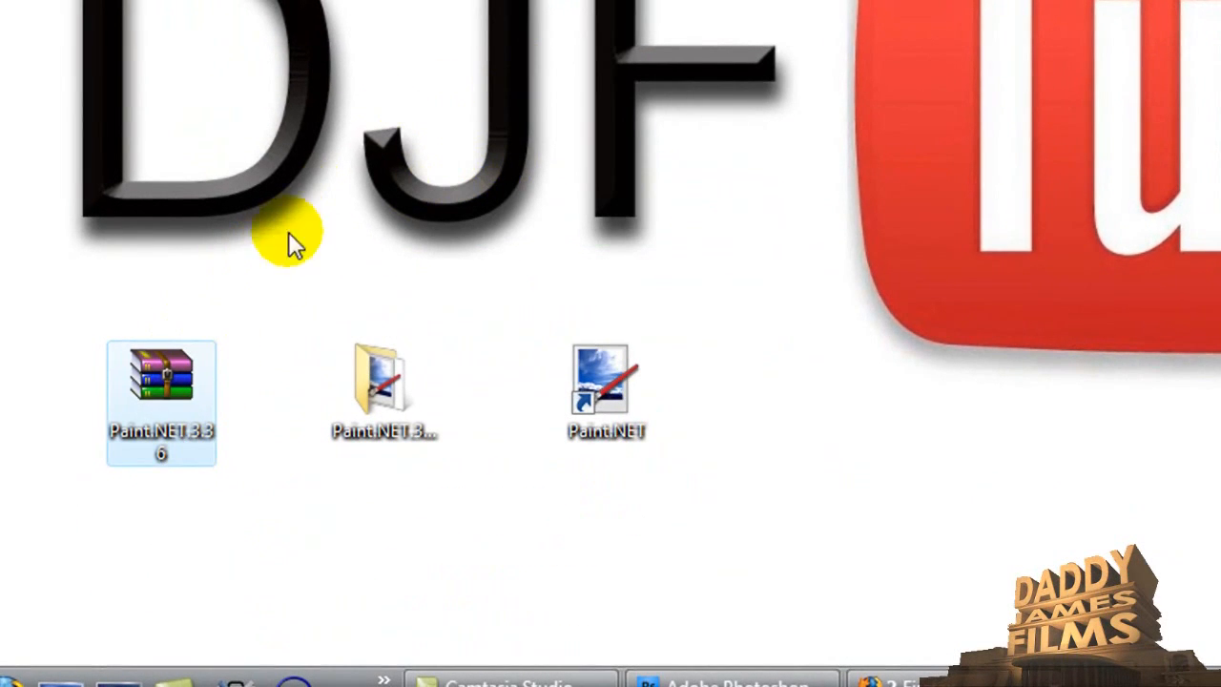
mouse_move(180, 387)
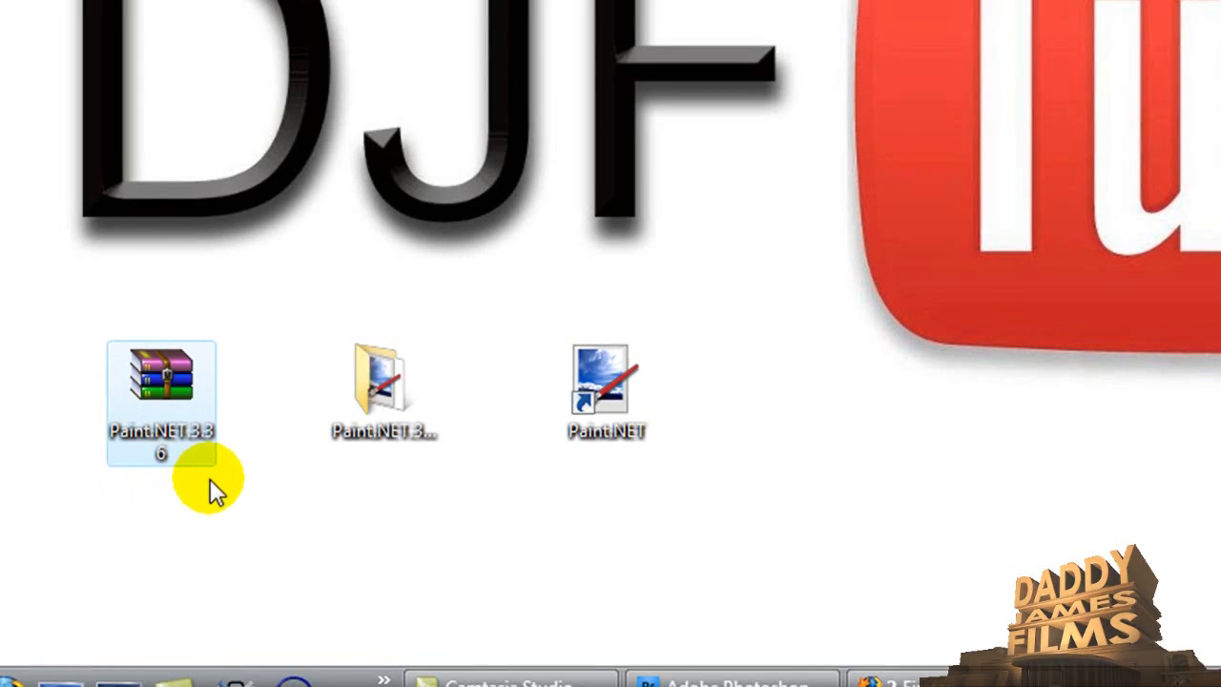
right_click(173, 390)
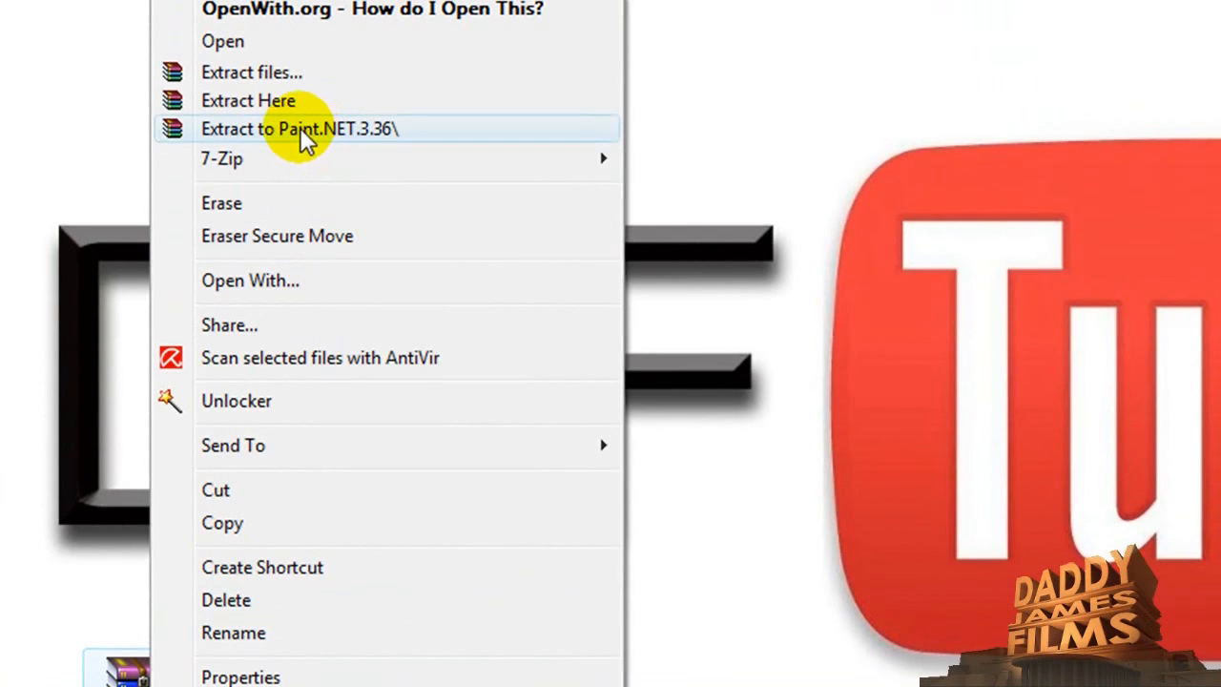
click(751, 158)
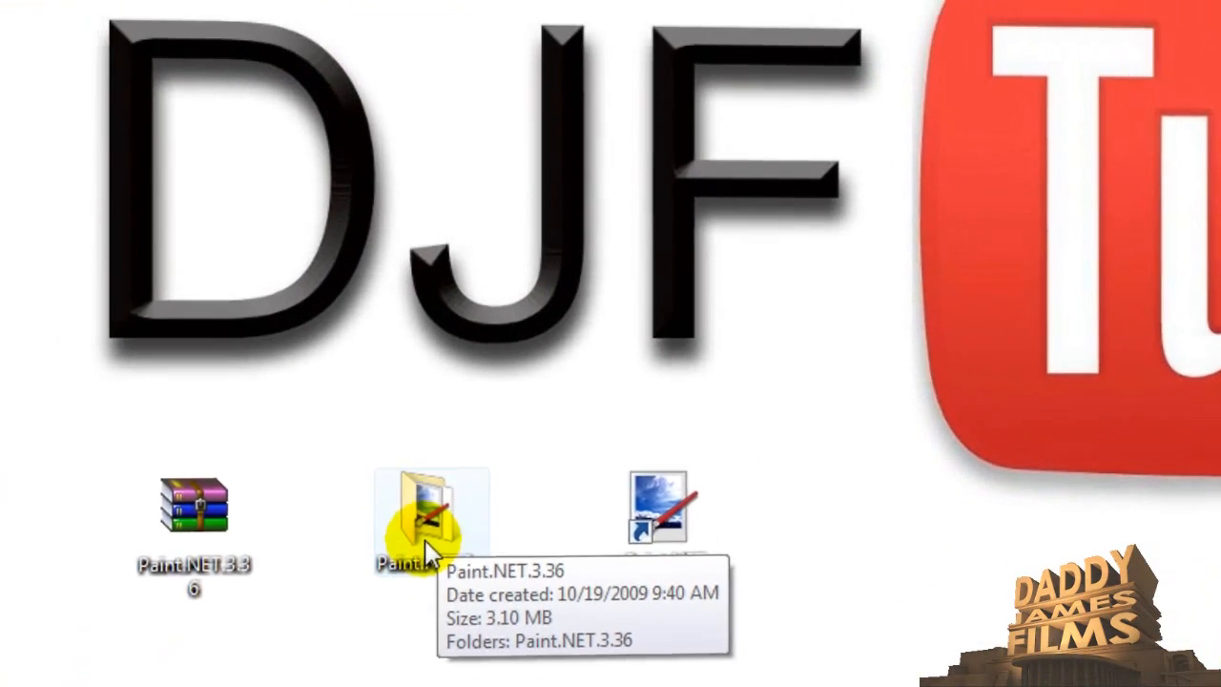
- Switch to Paint.NET by launching it from its desktop shortcut
double_click(427, 551)
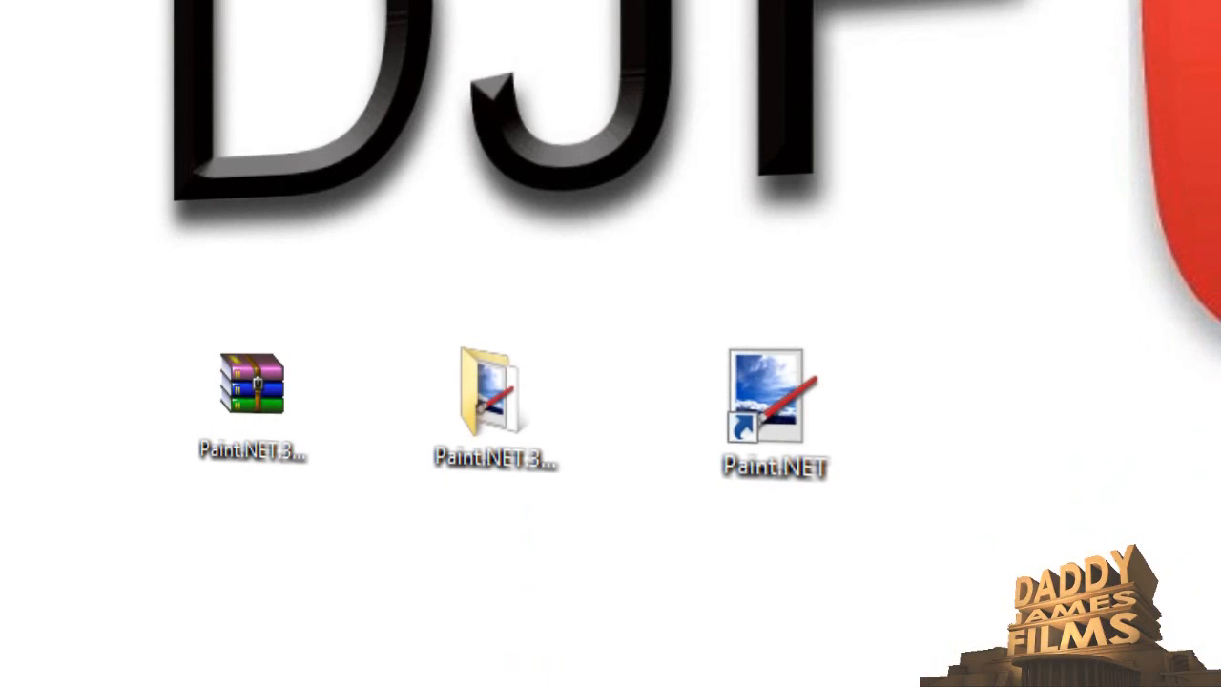
click(773, 418)
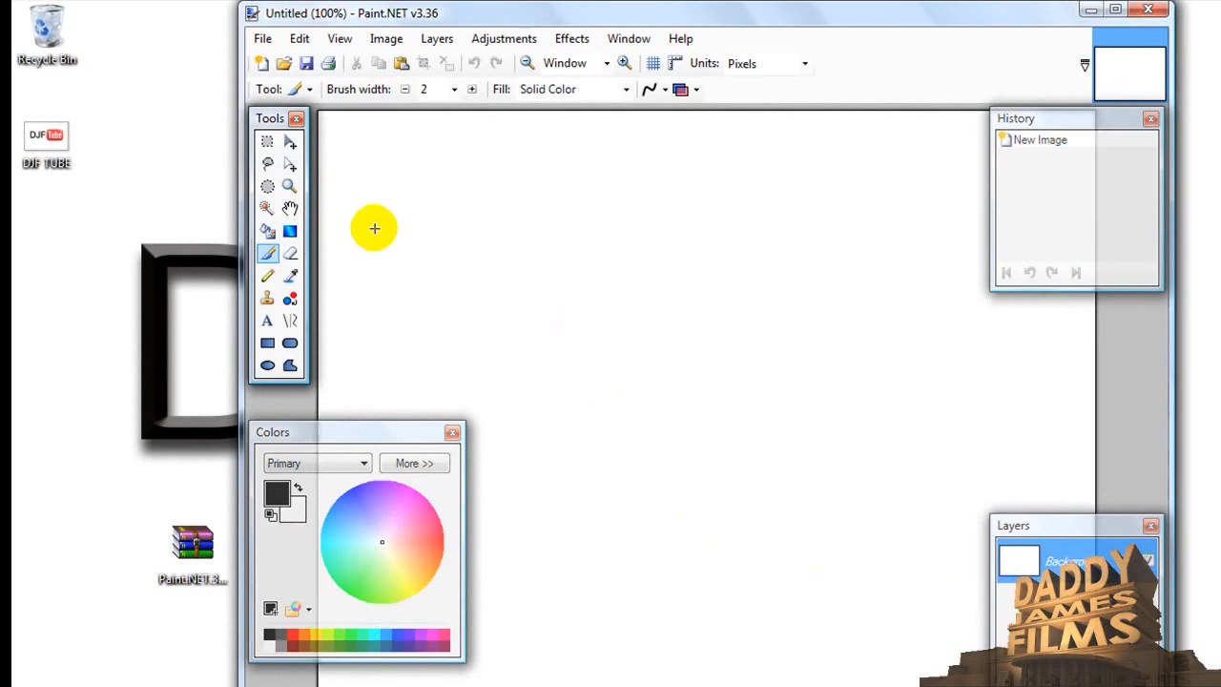
- Open the DJF TUBE picture from the desktop as a separate image and maximize the editor window
click(263, 41)
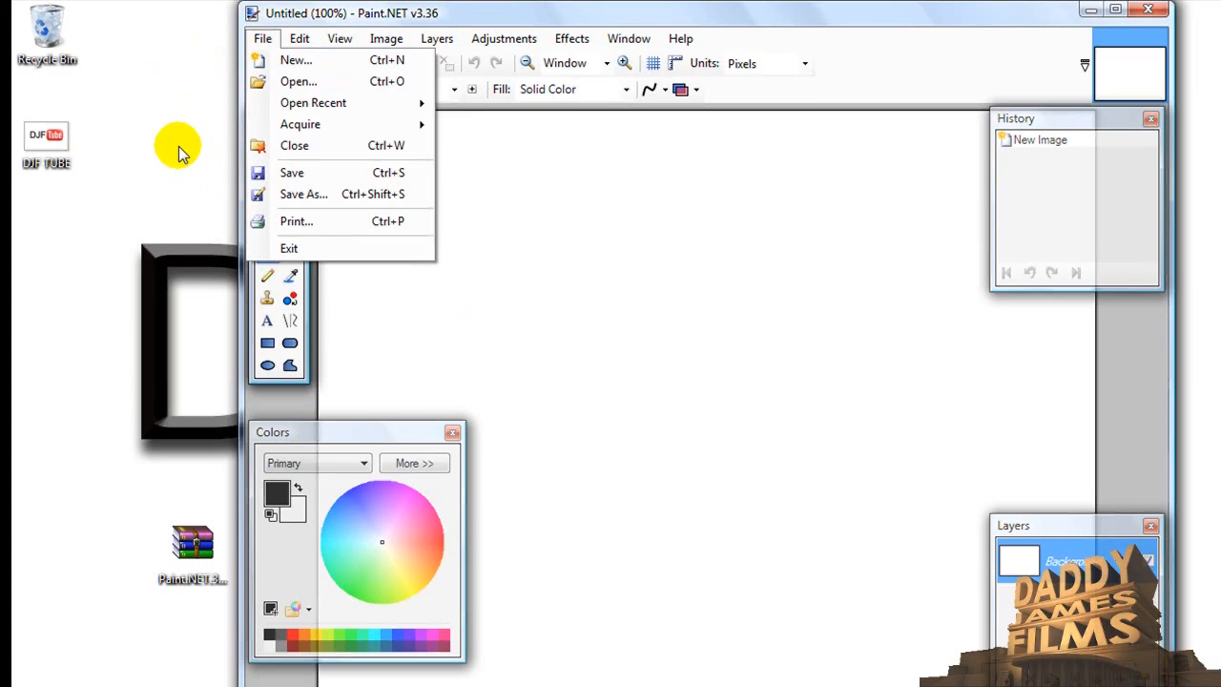
click(535, 276)
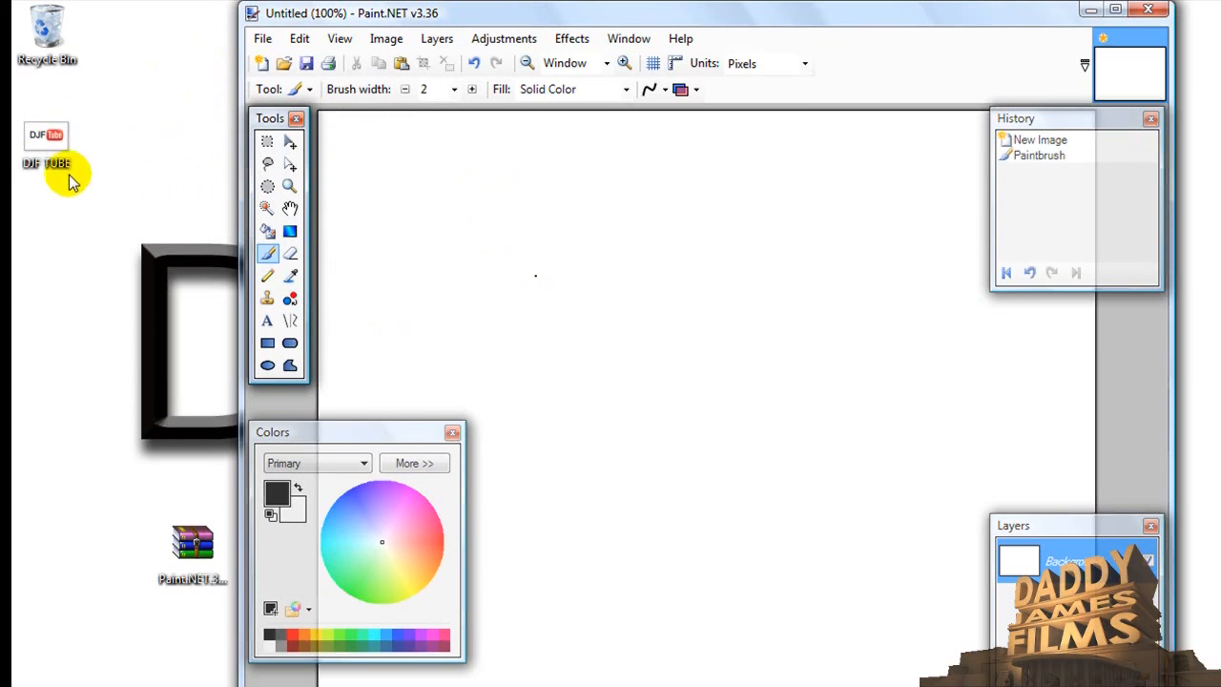
mouse_move(41, 144)
mouse_down()
mouse_move(436, 238)
mouse_move(725, 393)
mouse_up()
click(700, 354)
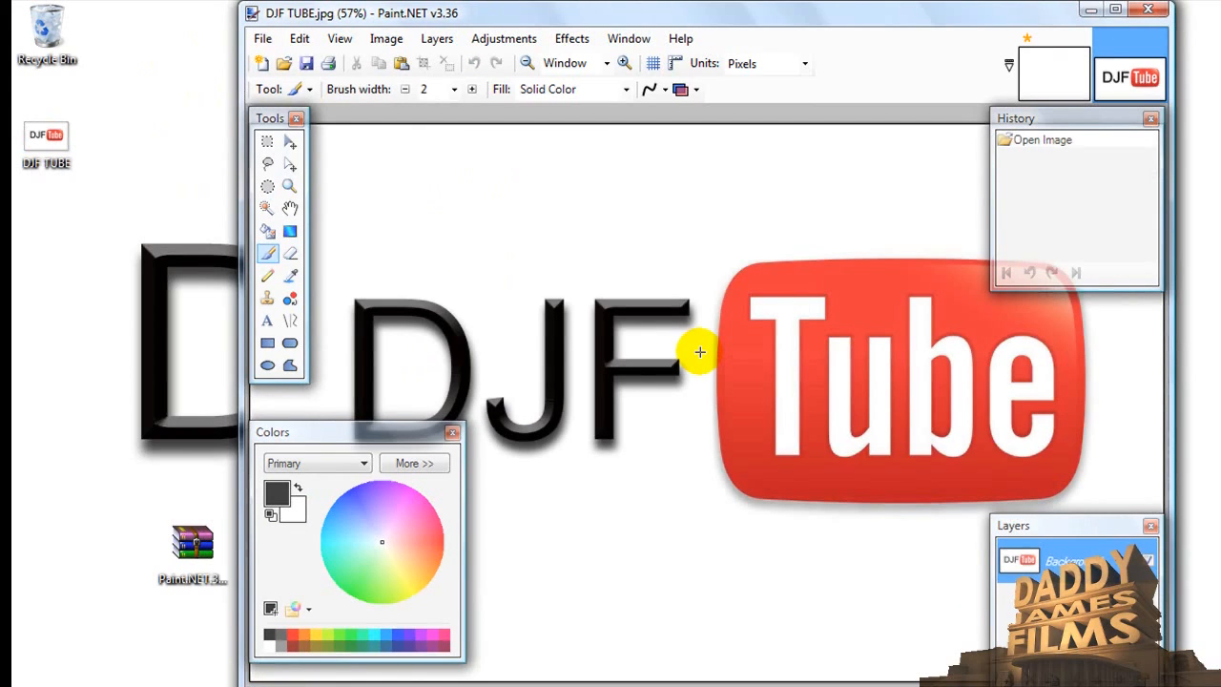
click(1114, 10)
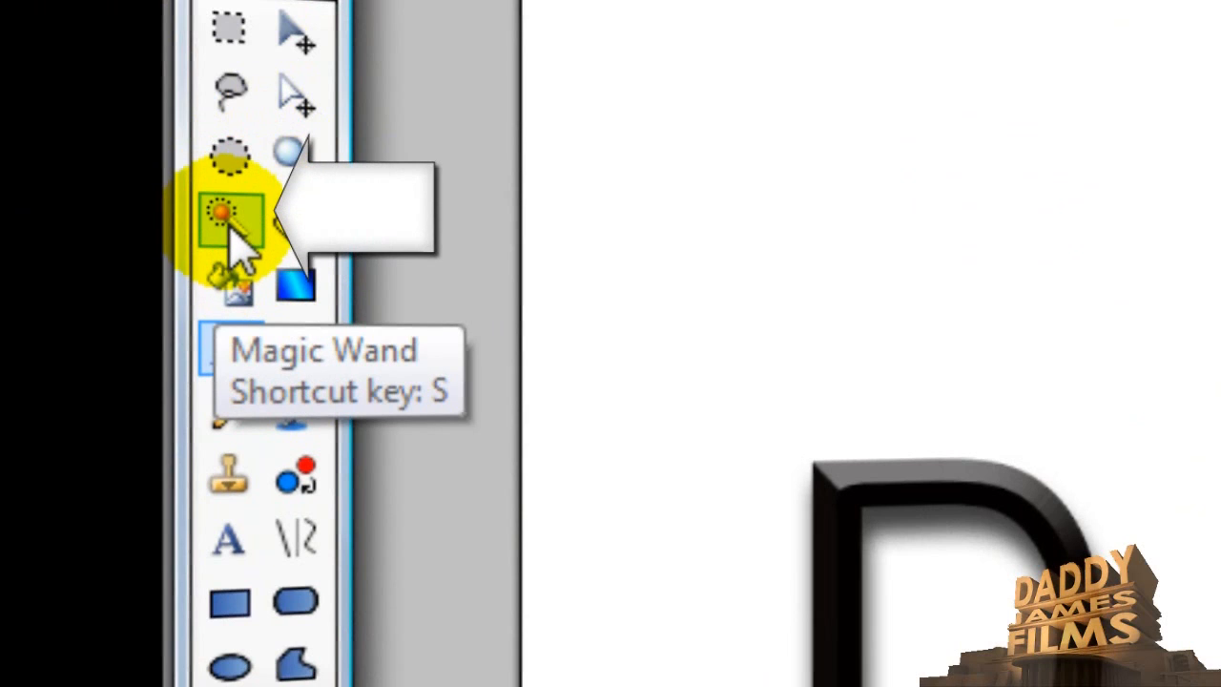
- Select the white background around the DJF Tube logo with the Magic Wand and cut it out
click(230, 229)
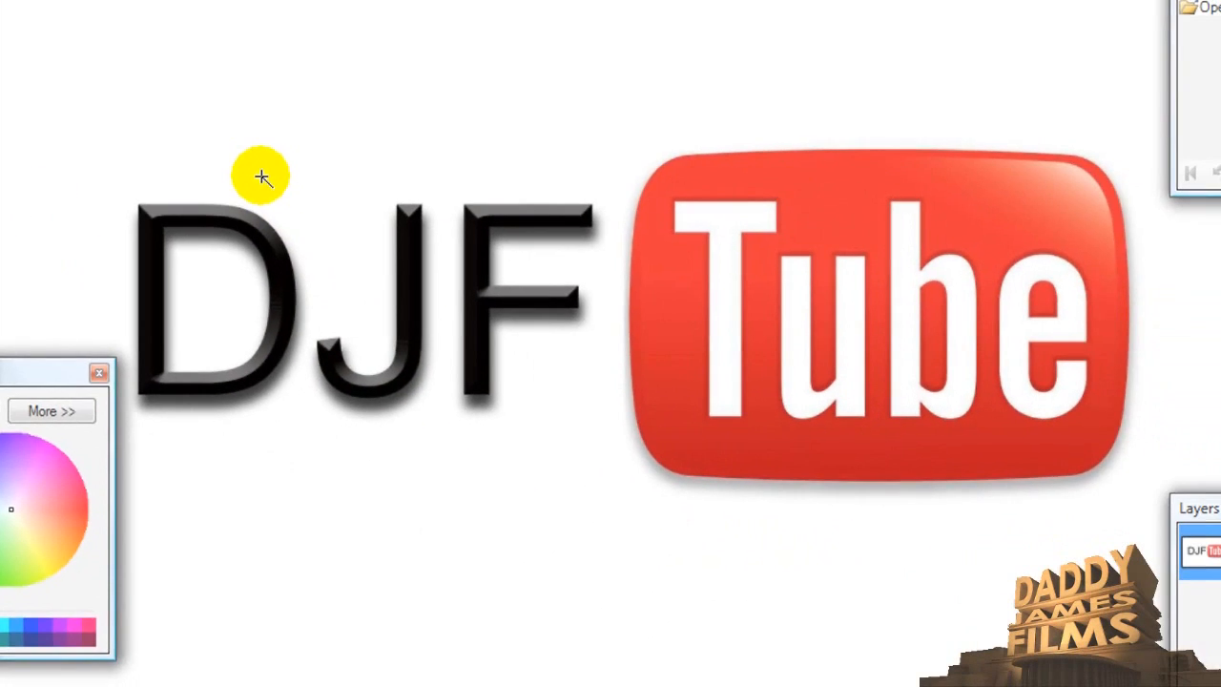
click(943, 379)
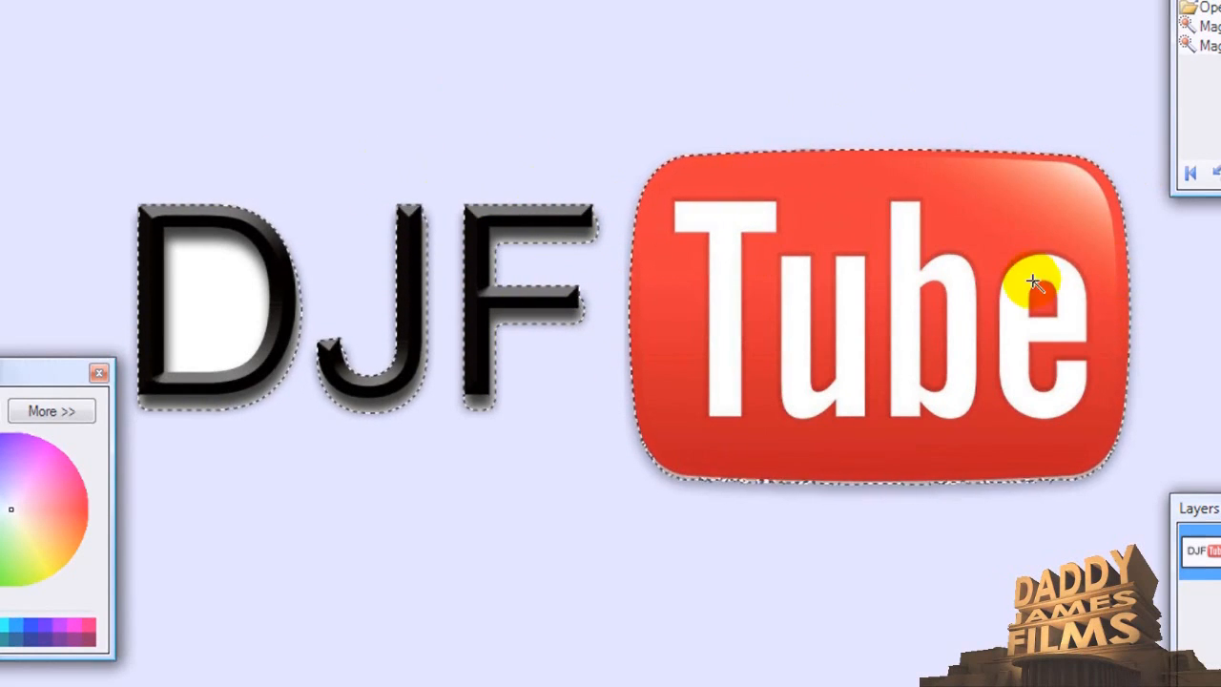
triple_click(434, 631)
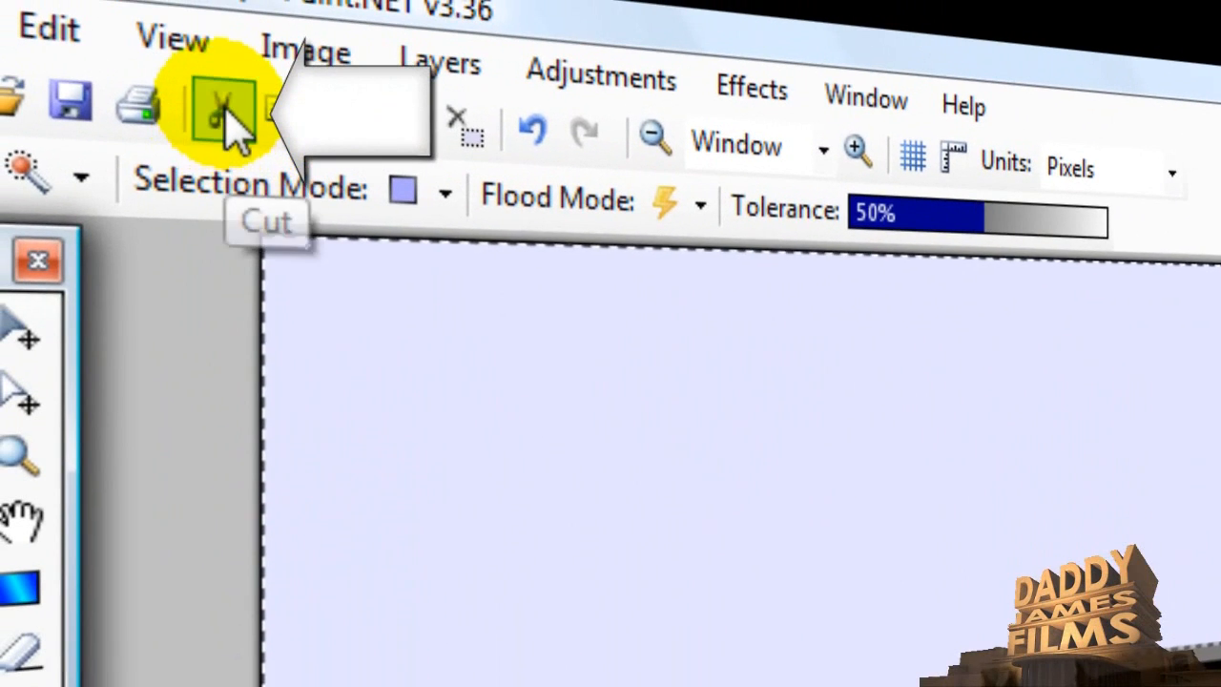
click(229, 120)
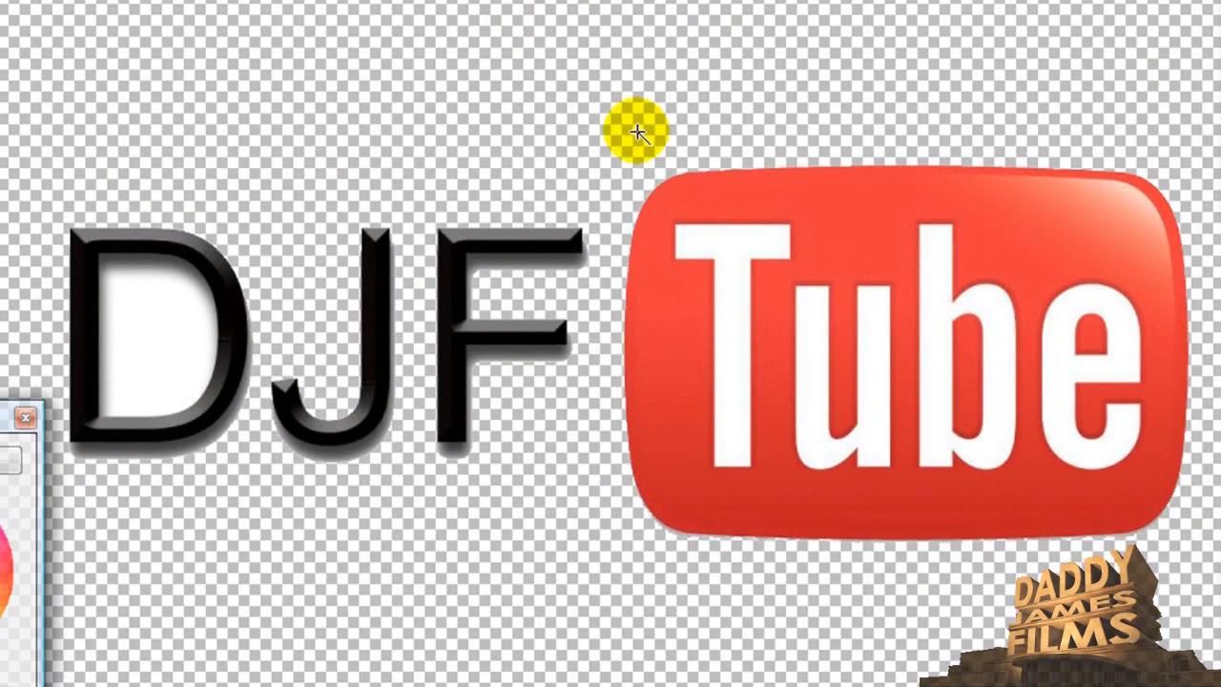
- Remove the white area enclosed by the letter D with the Magic Wand and clear the selection
click(164, 341)
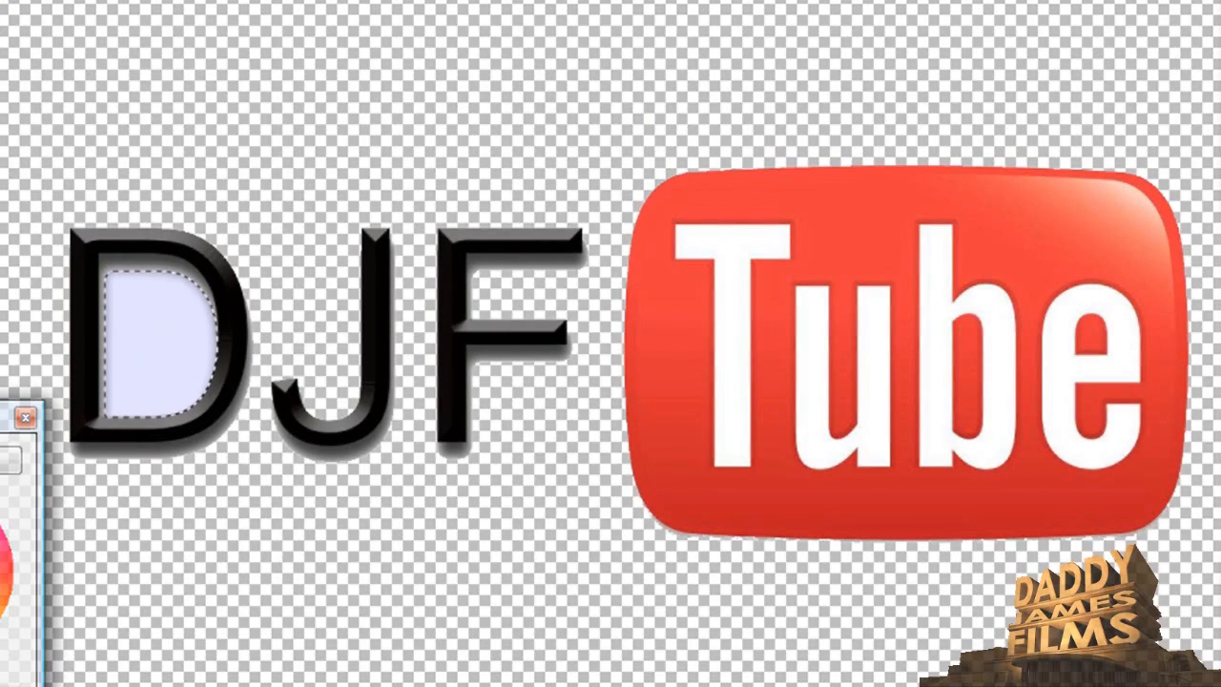
key(Delete)
key(ctrl+d)
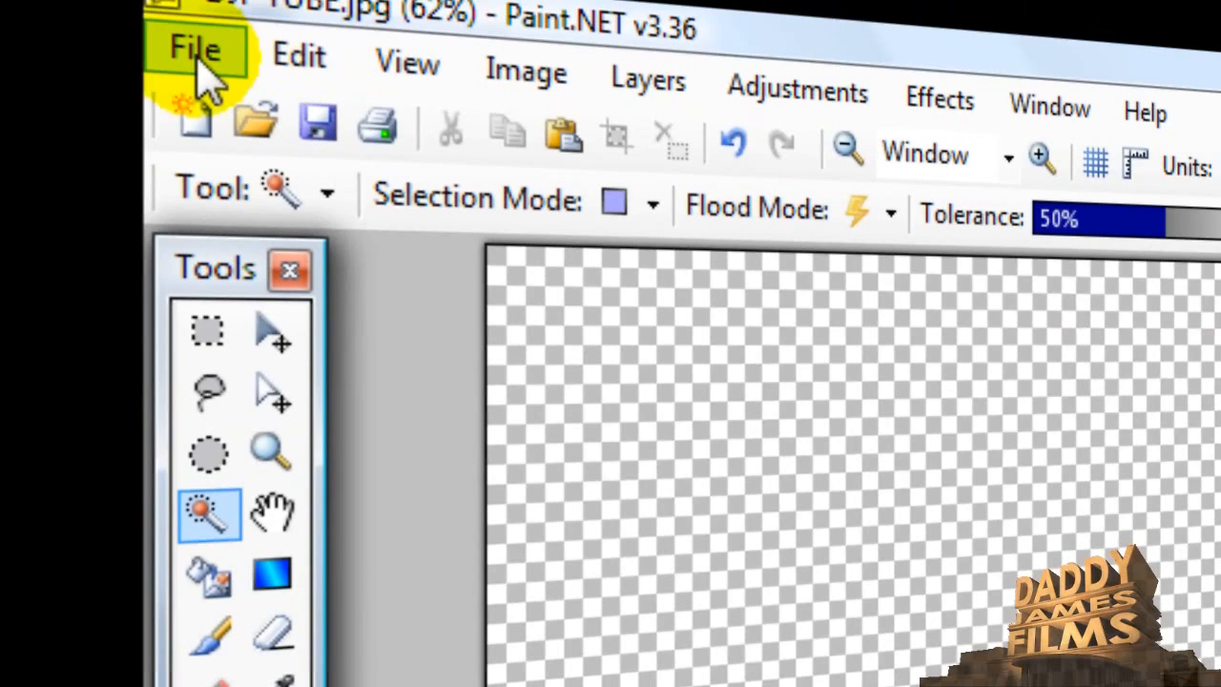
- Save the logo to the desktop as DJF TUBE in PNG format with auto-detected bit depth, checking the preview first
click(196, 55)
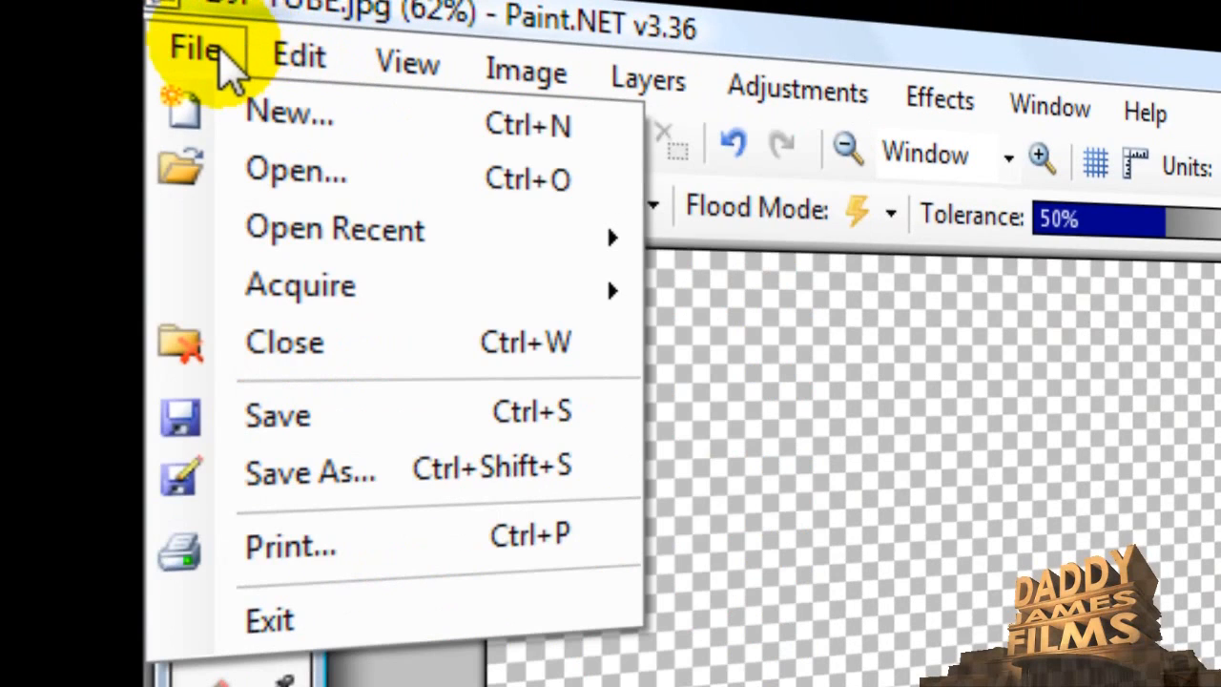
click(314, 473)
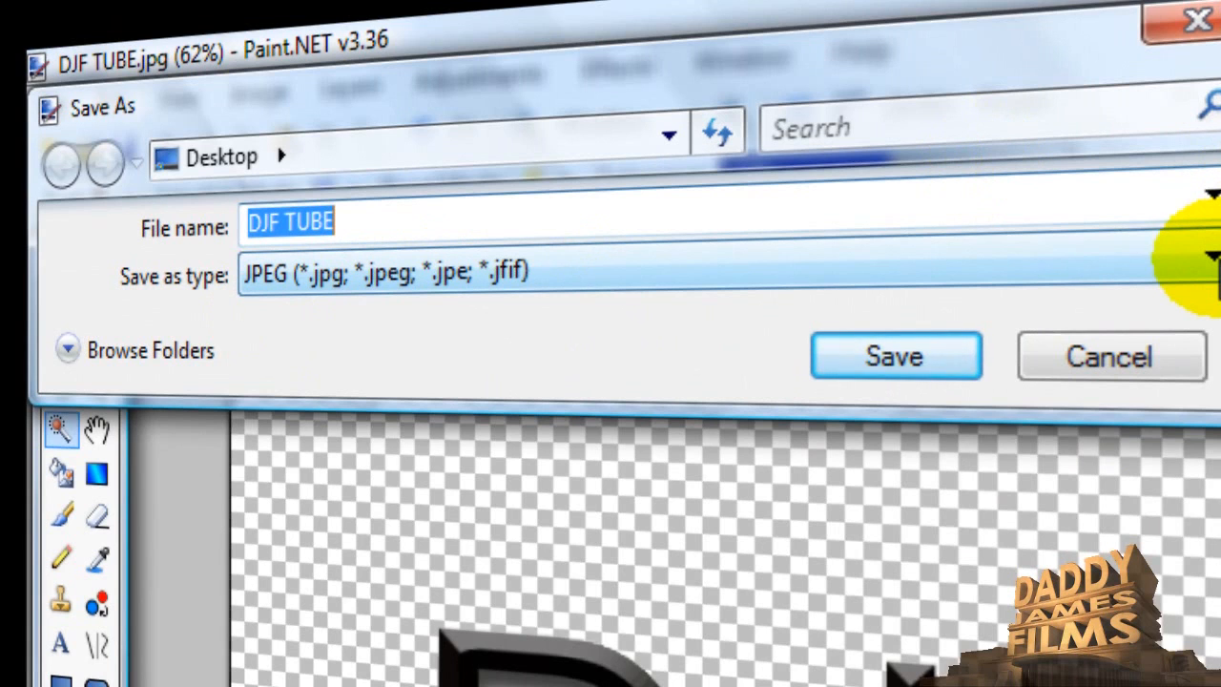
click(1209, 262)
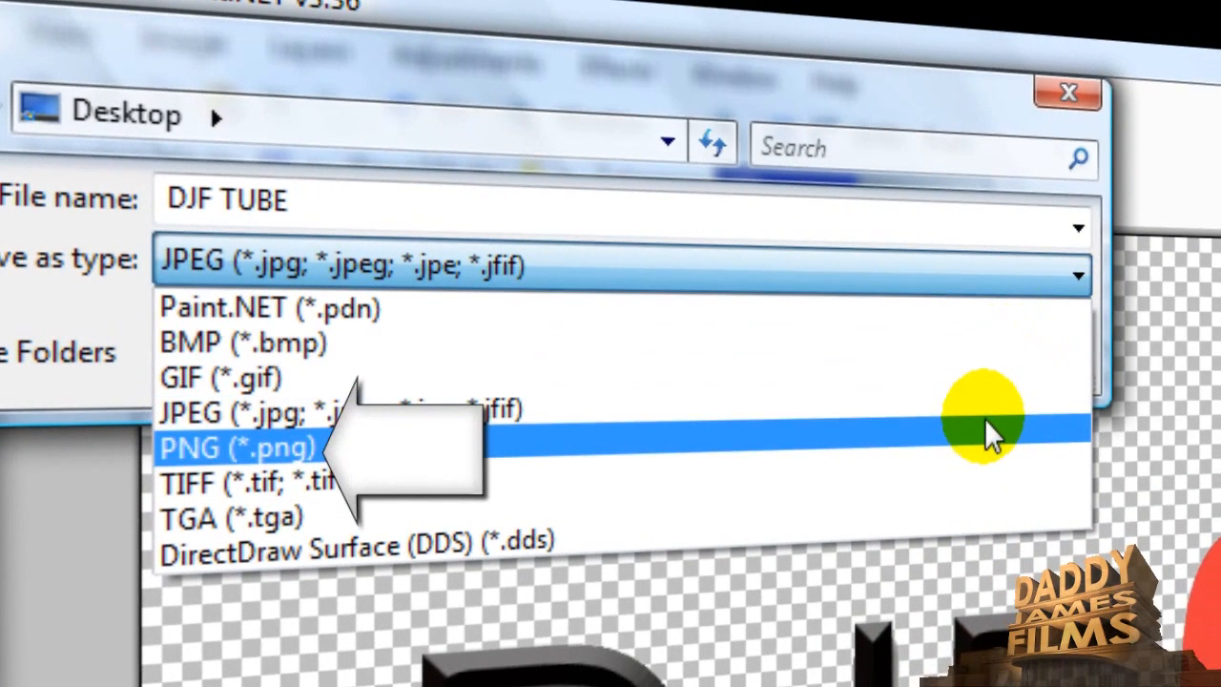
click(987, 434)
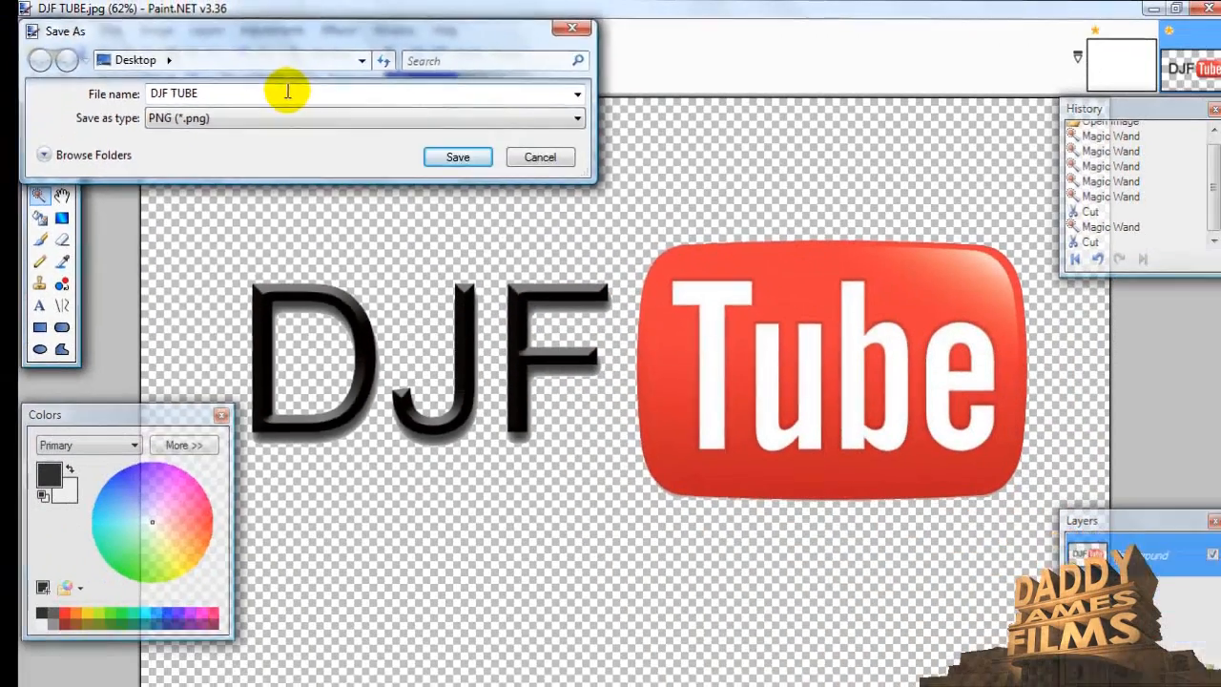
click(762, 302)
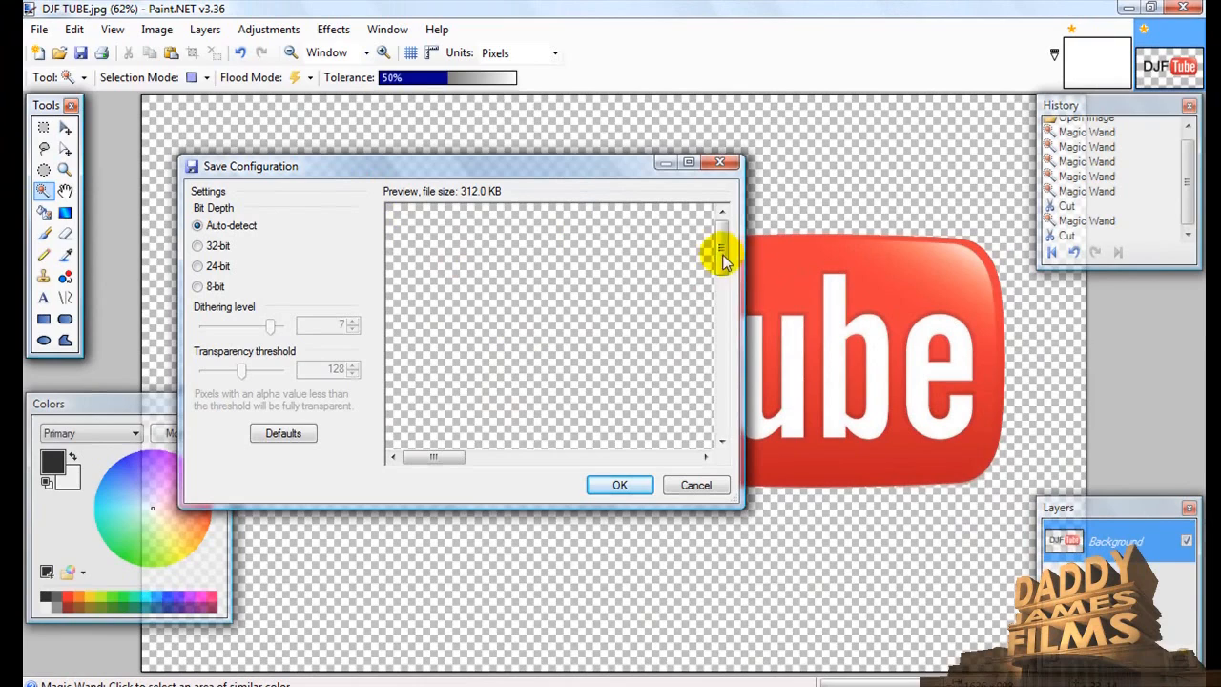
drag(721, 256, 726, 315)
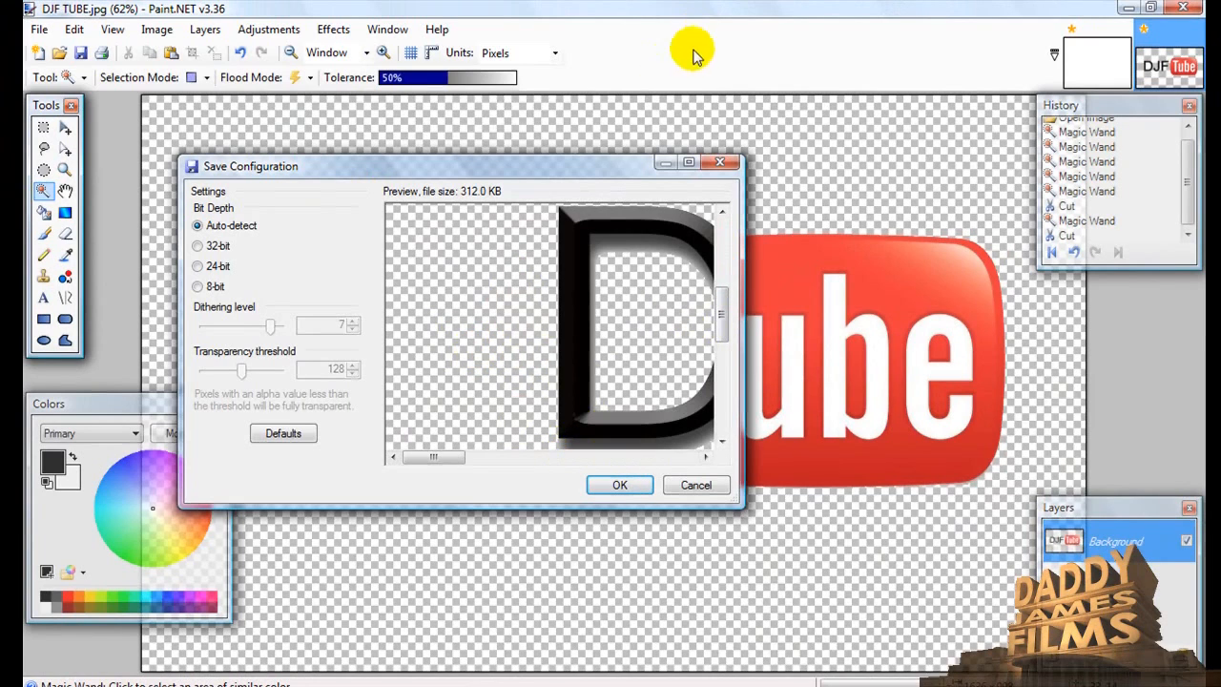
click(634, 478)
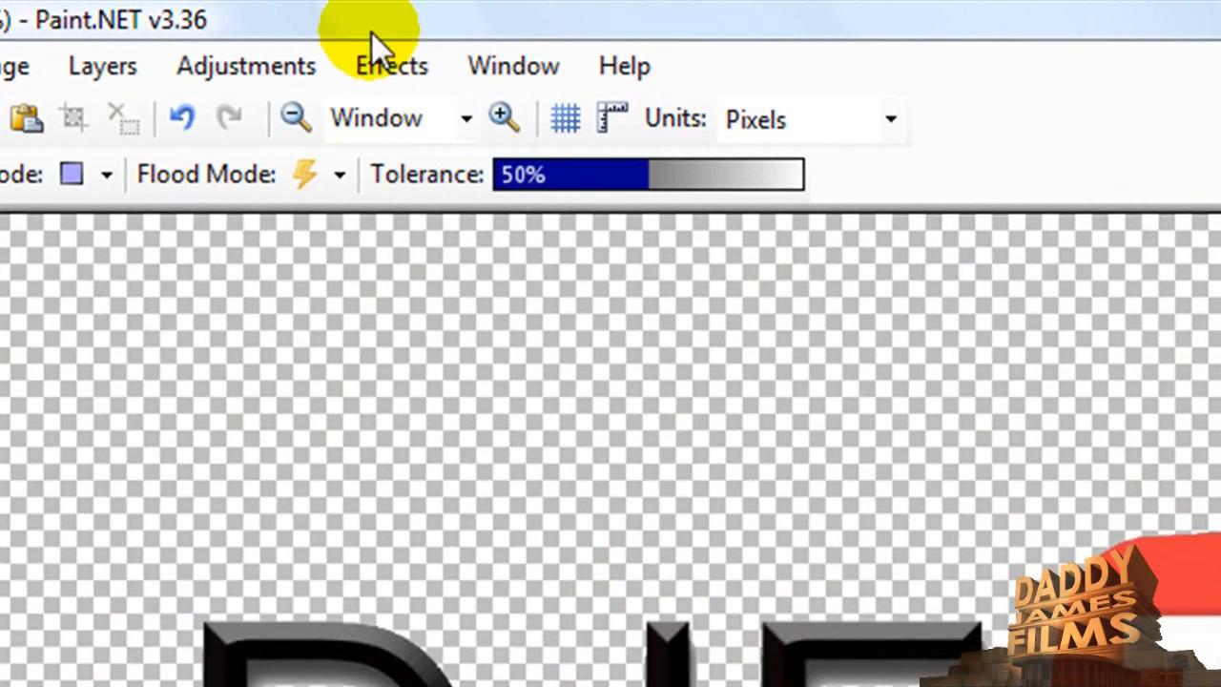
- Preview the Clouds render effect on the logo with the Multiply and Difference blend modes
click(383, 71)
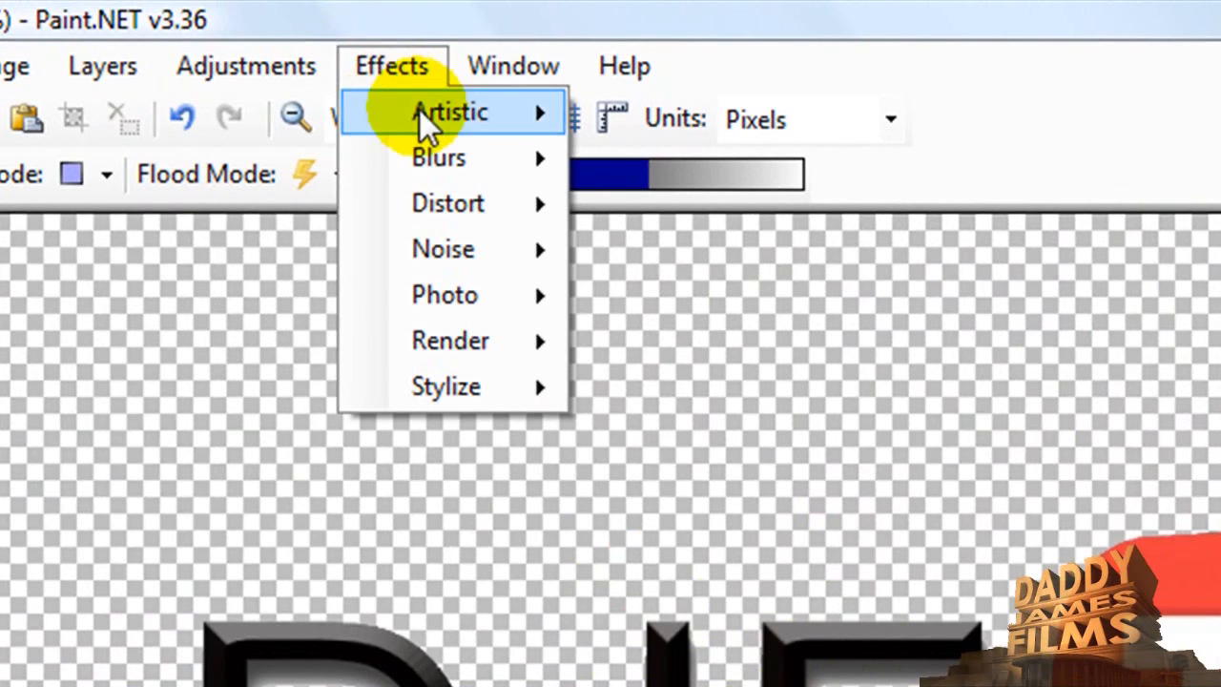
mouse_move(490, 167)
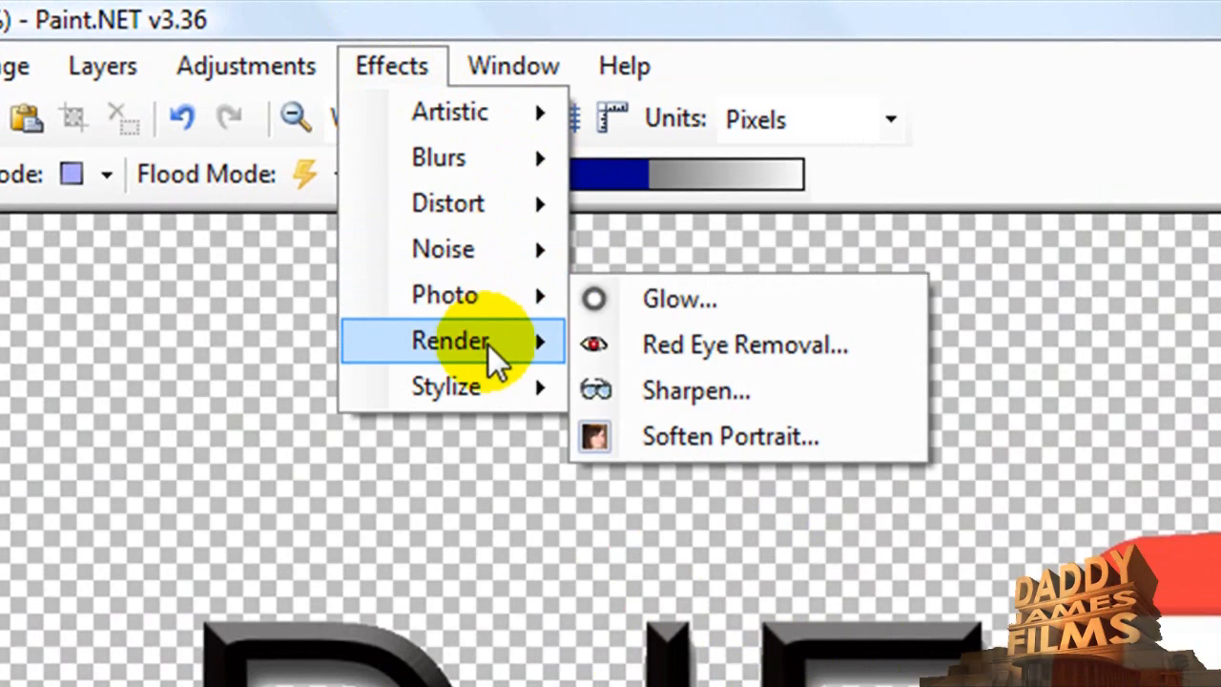
mouse_move(487, 342)
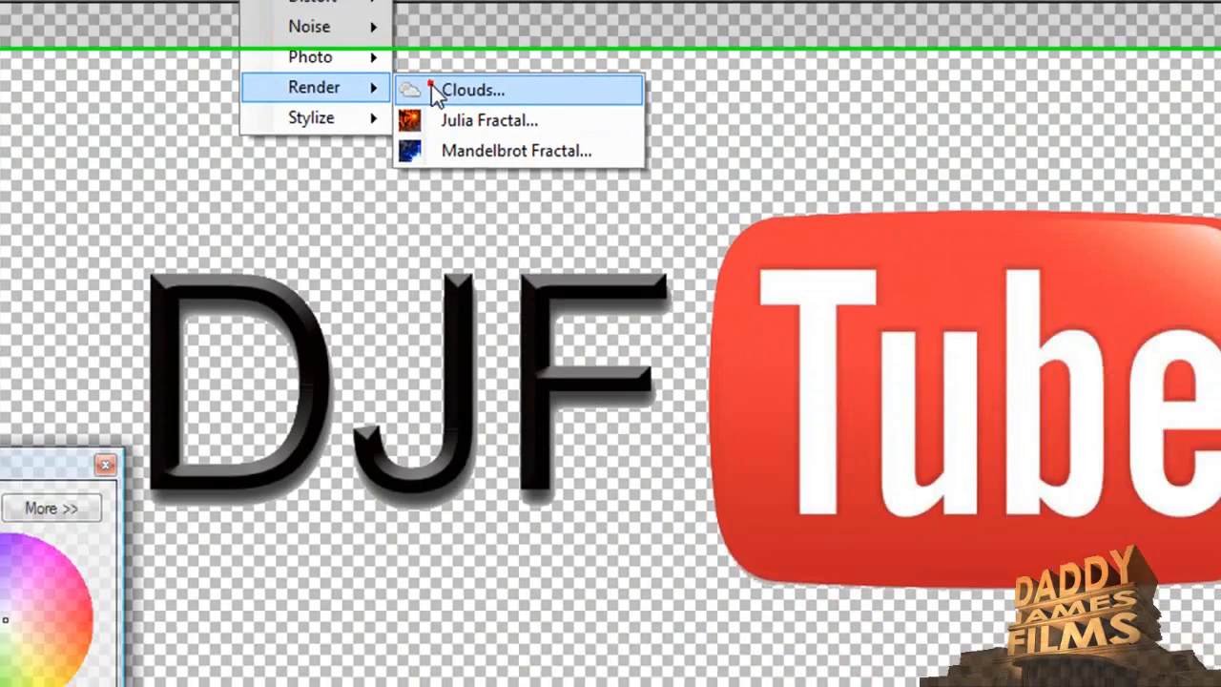
click(607, 318)
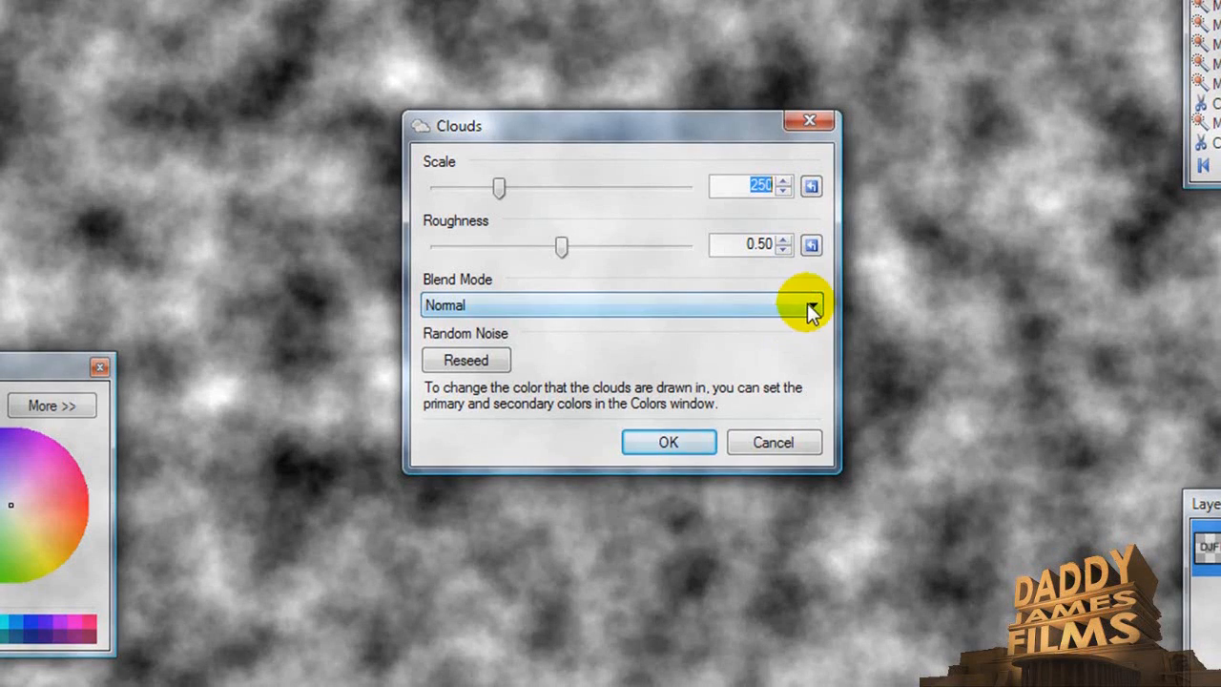
click(809, 307)
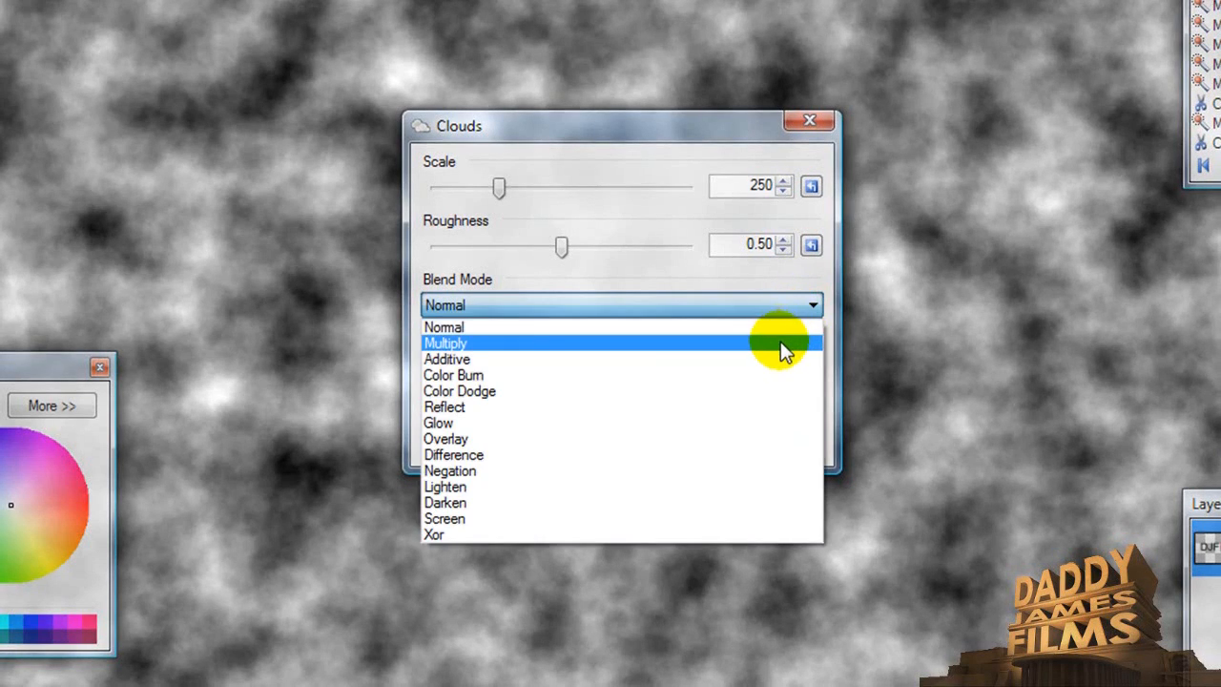
click(783, 344)
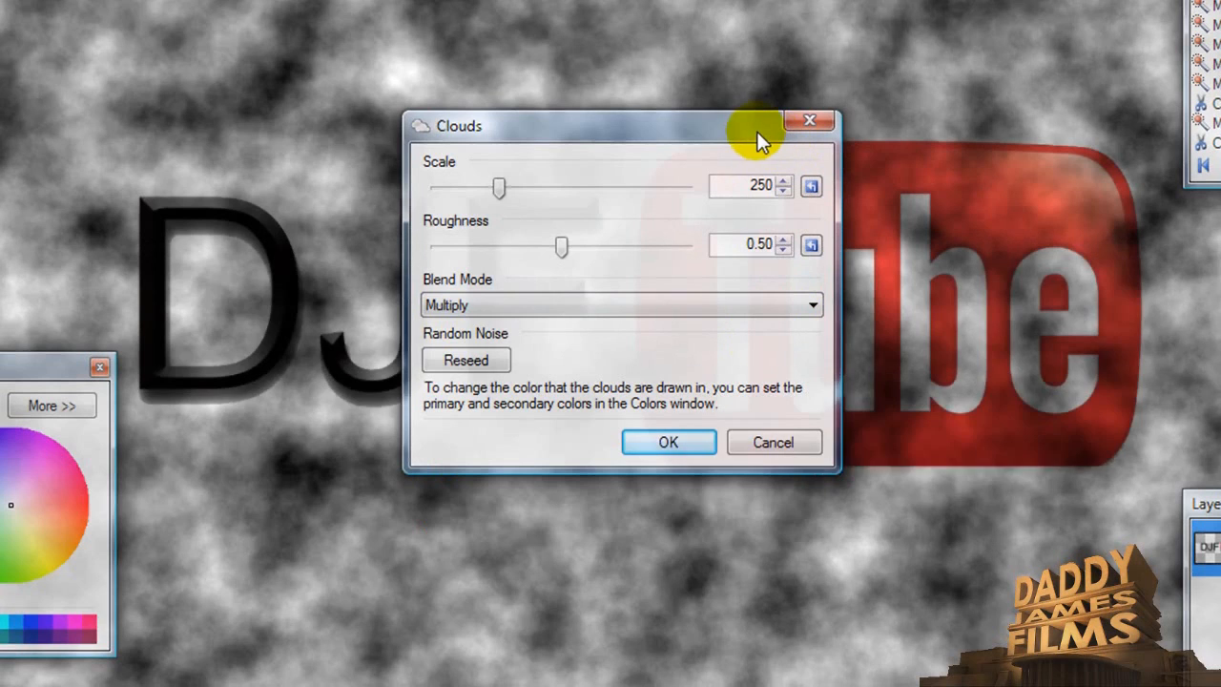
drag(757, 126, 754, 544)
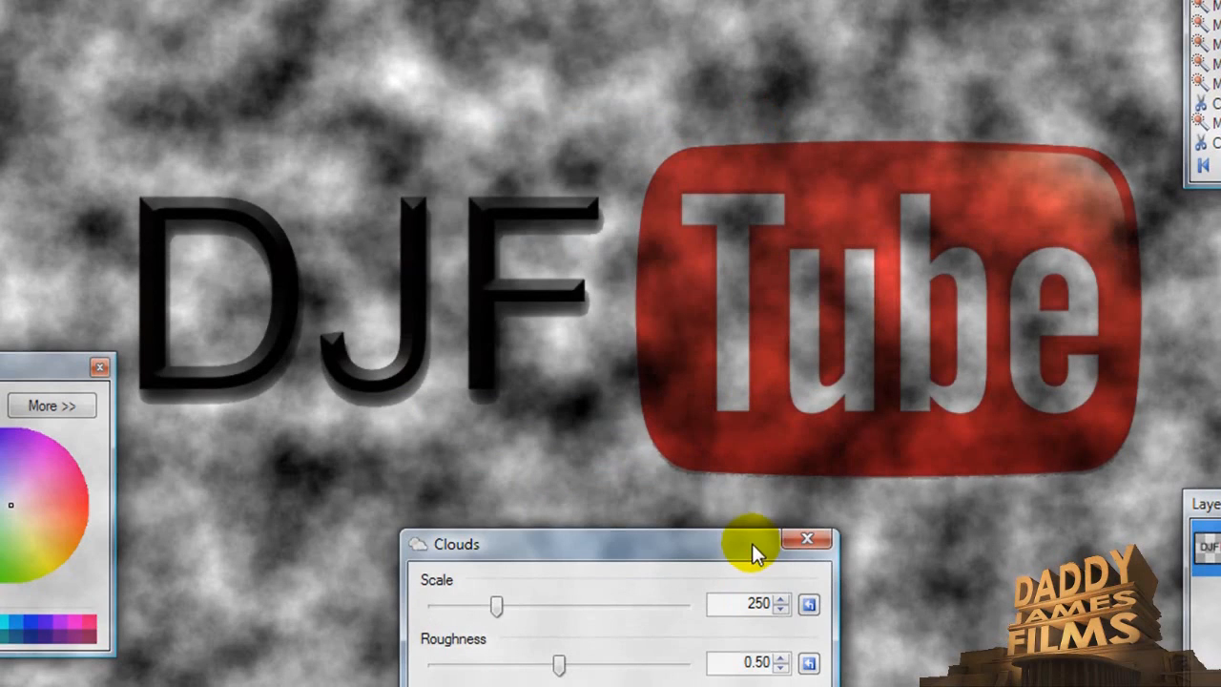
scroll(957, 349, down, 5)
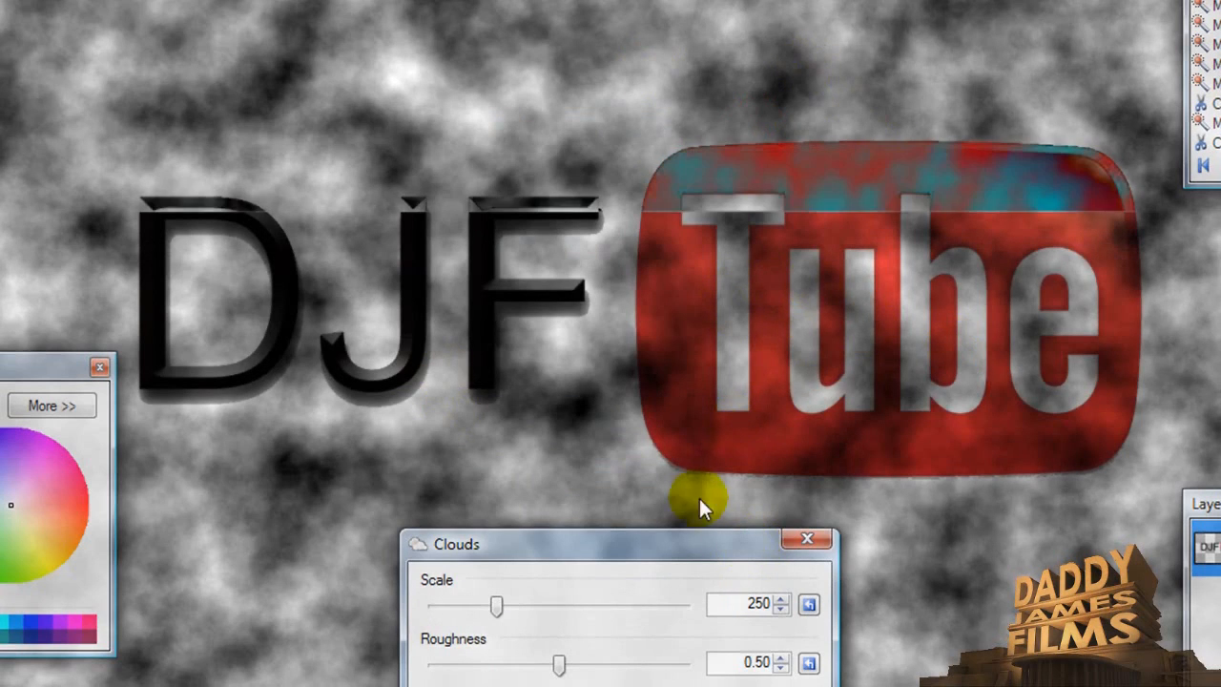
- Try the Additive and Reflect blend modes for the clouds, view the uncovered logo, and cancel the effect
drag(687, 540, 623, 175)
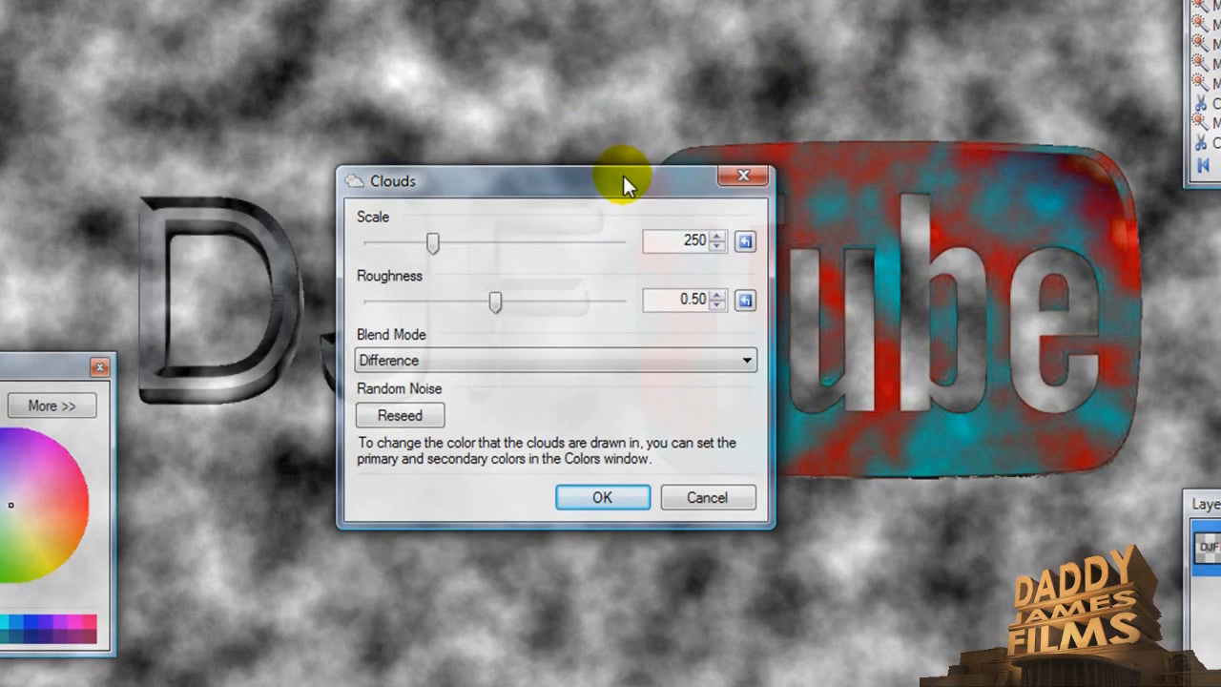
click(750, 359)
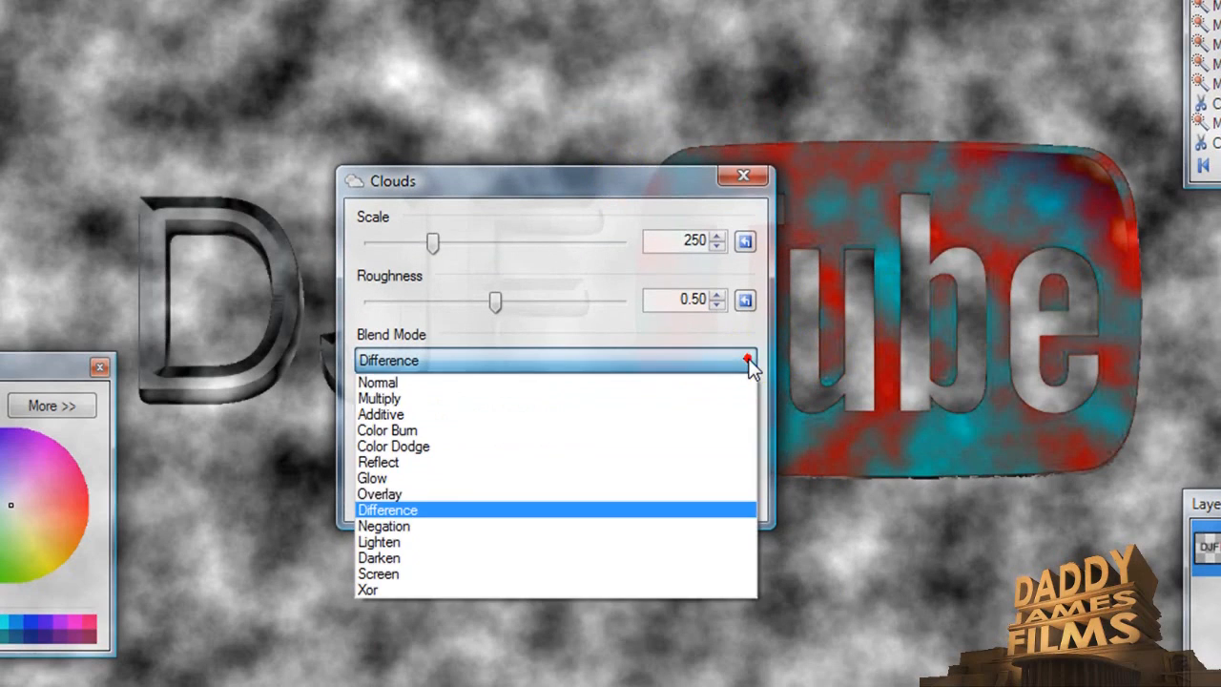
click(721, 415)
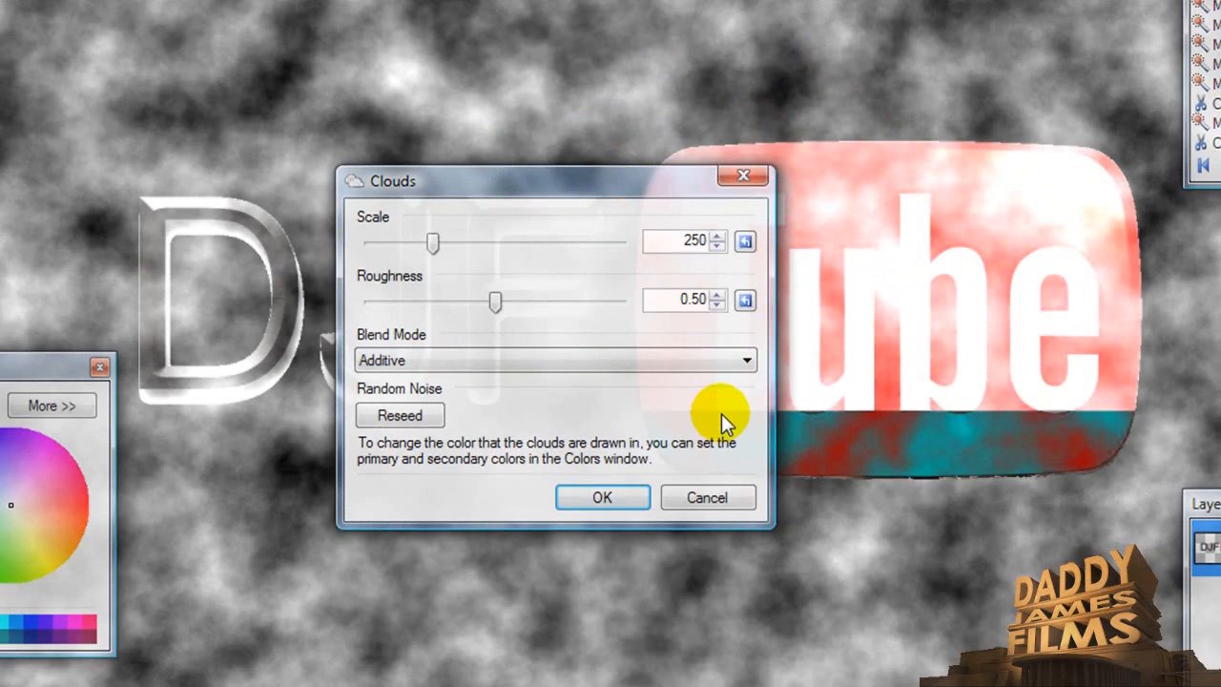
click(744, 359)
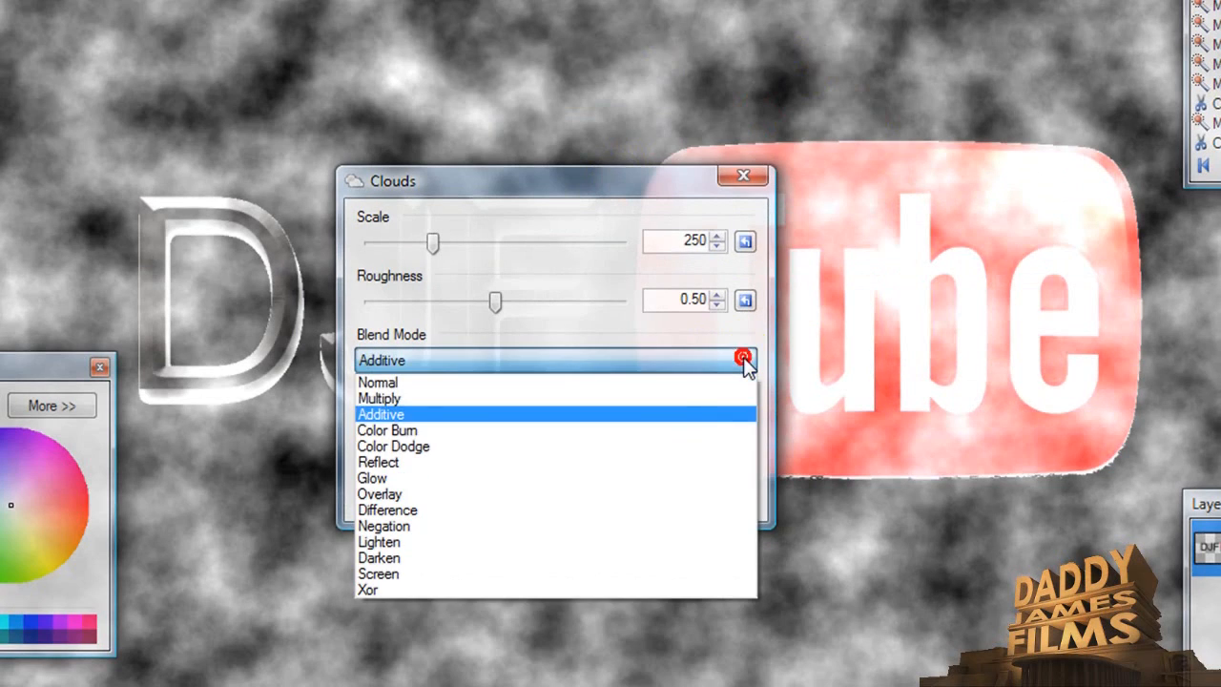
click(678, 465)
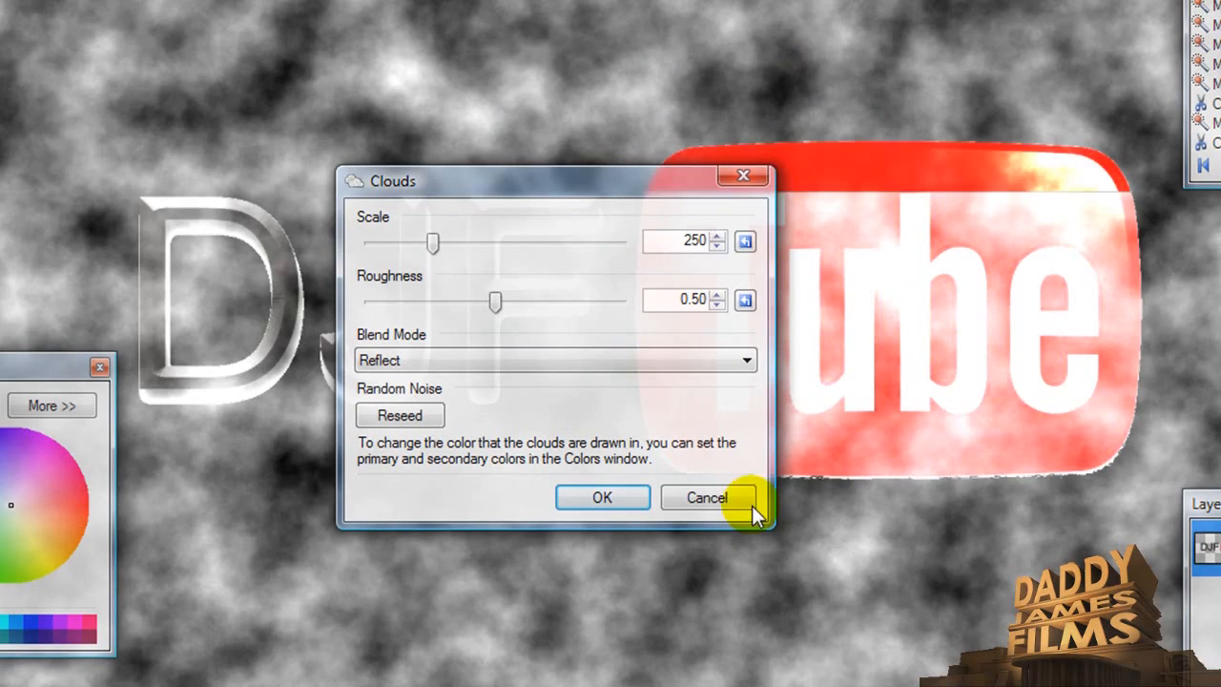
drag(682, 174, 713, 540)
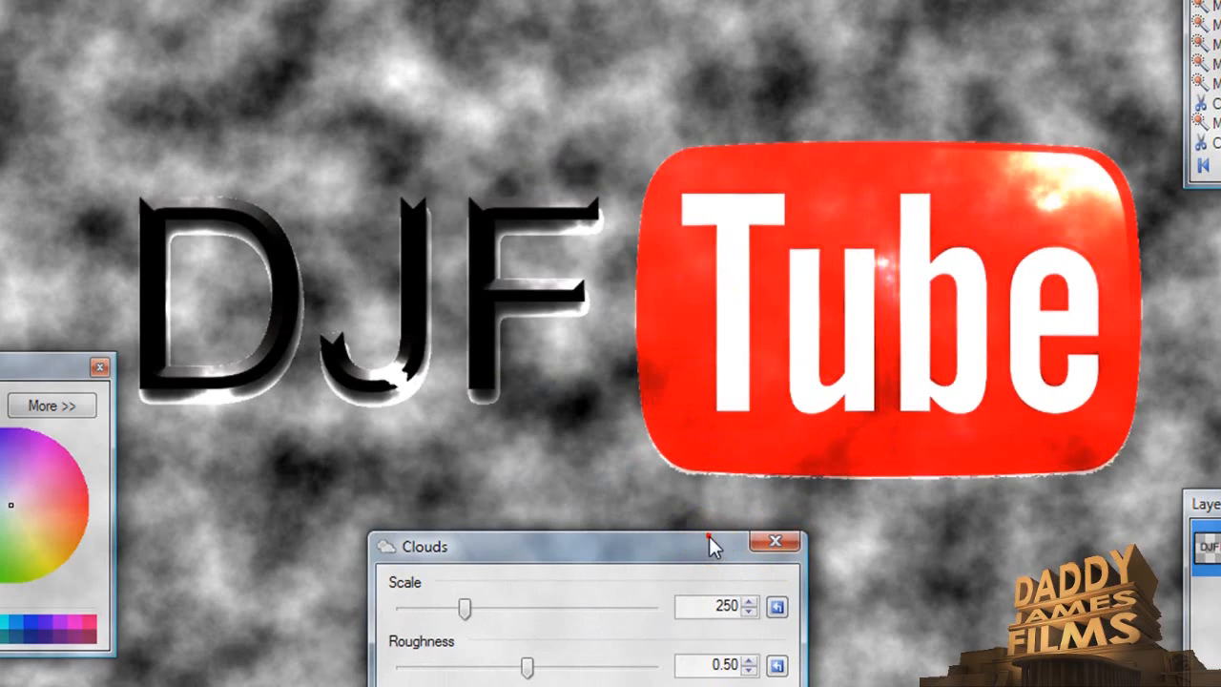
drag(709, 536, 739, 86)
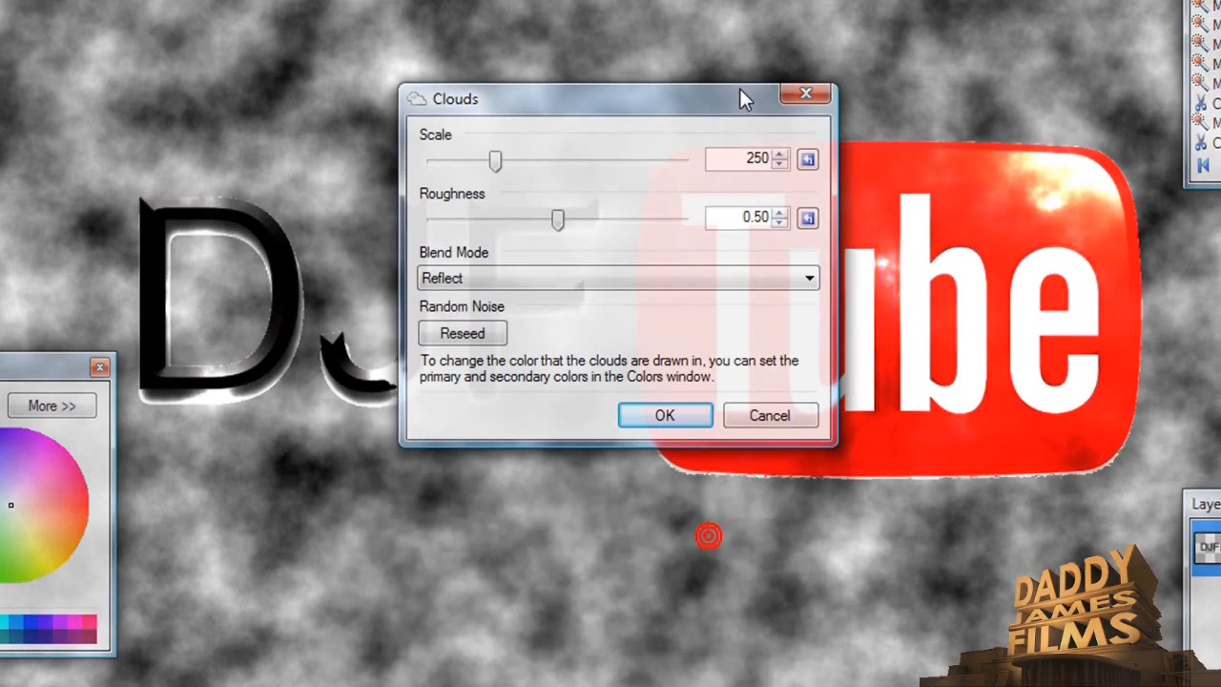
click(784, 421)
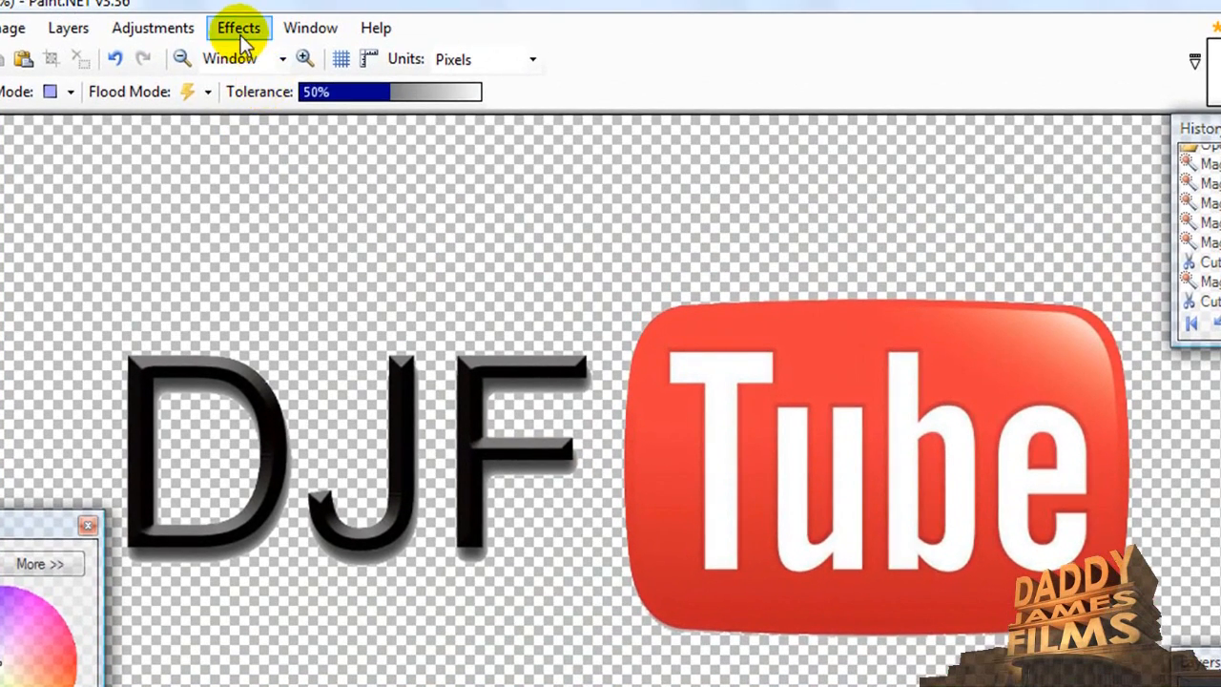
click(240, 23)
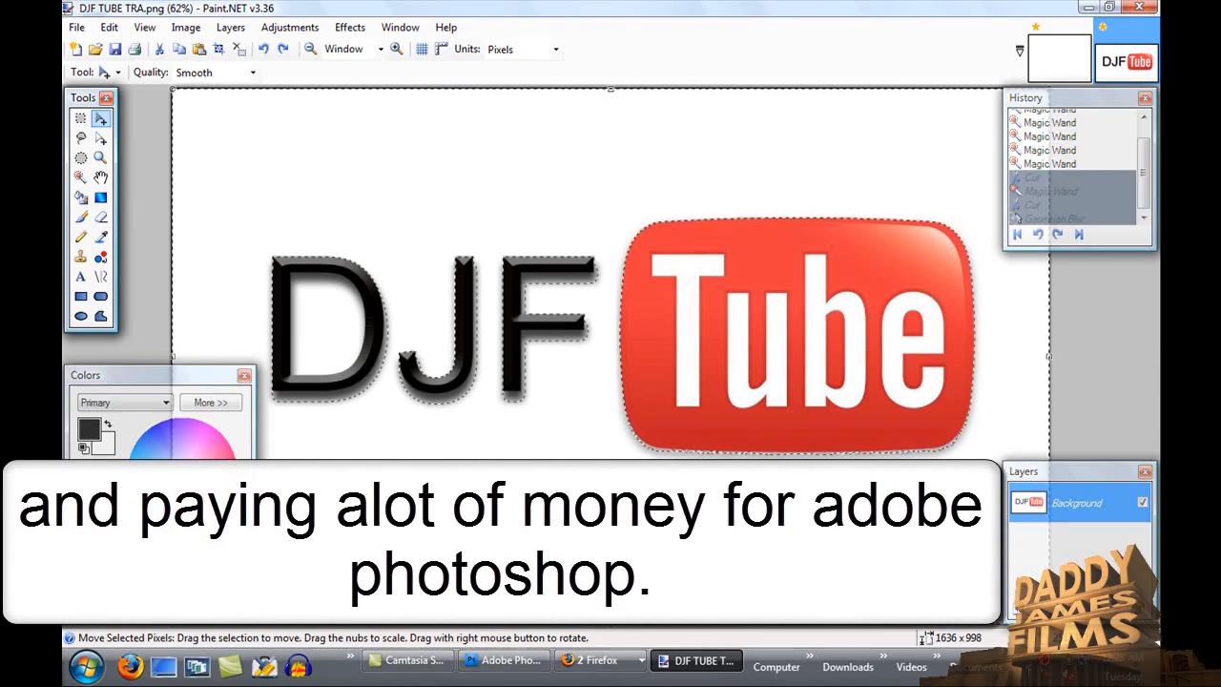
- Switch to Adobe Photoshop CS4 and reposition its window over the desktop
click(510, 673)
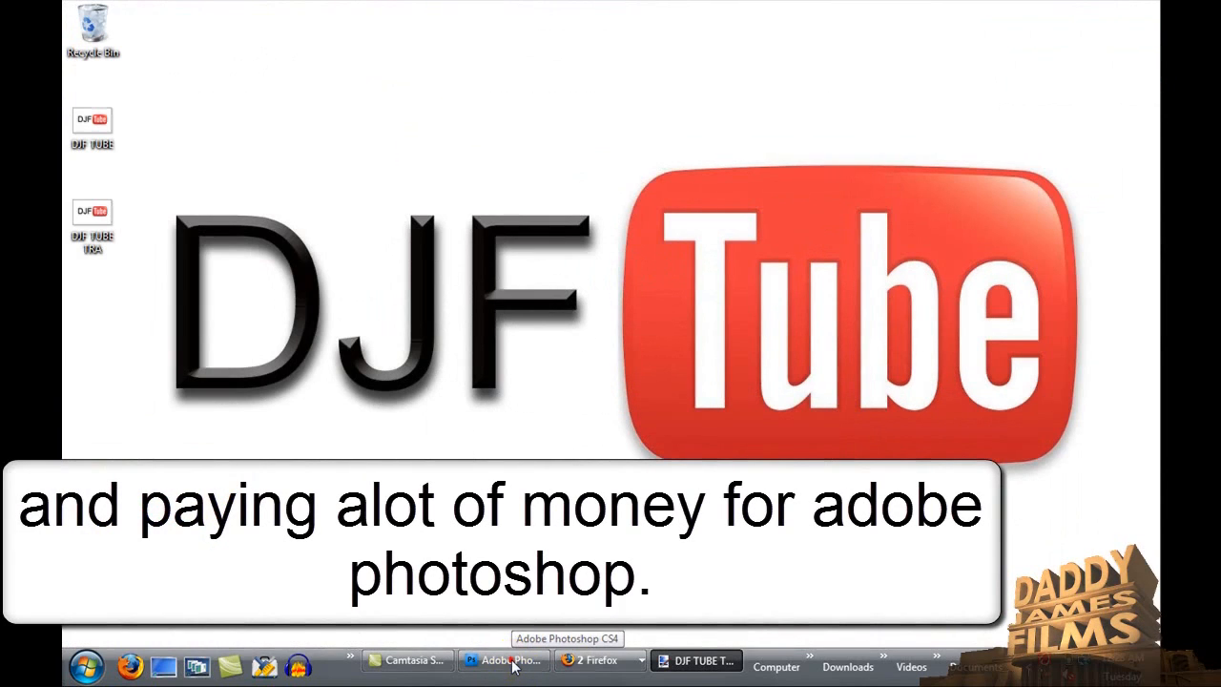
mouse_move(512, 665)
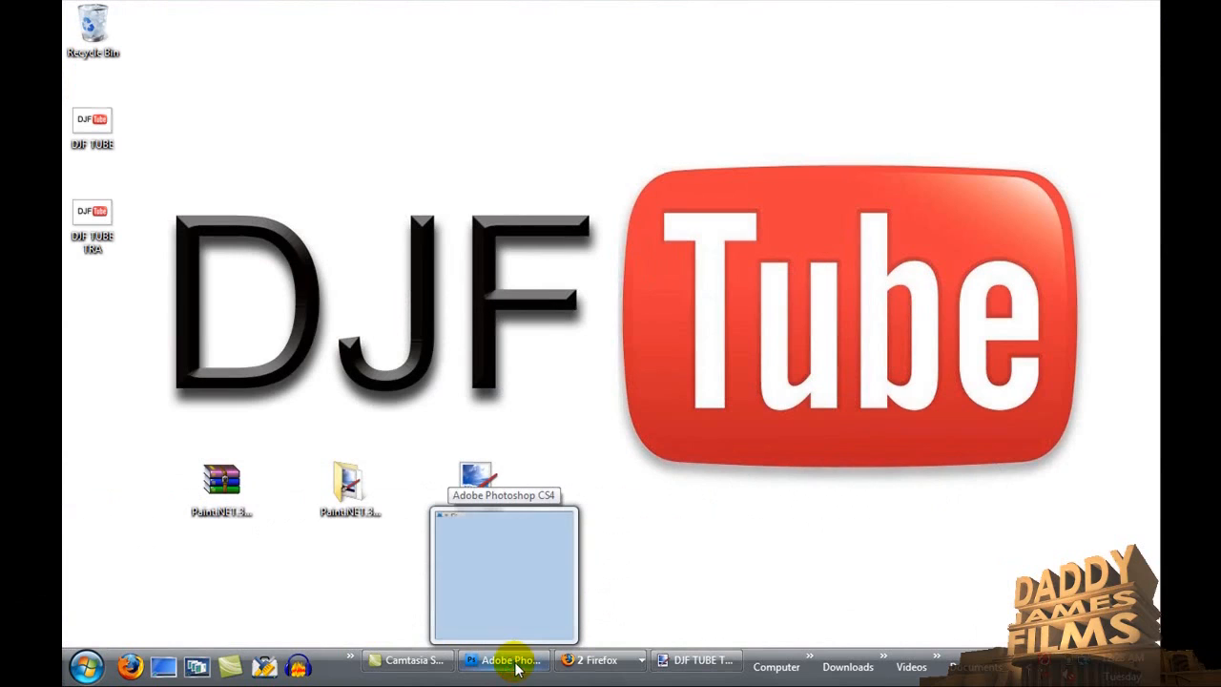
click(520, 587)
drag(796, 57, 744, 53)
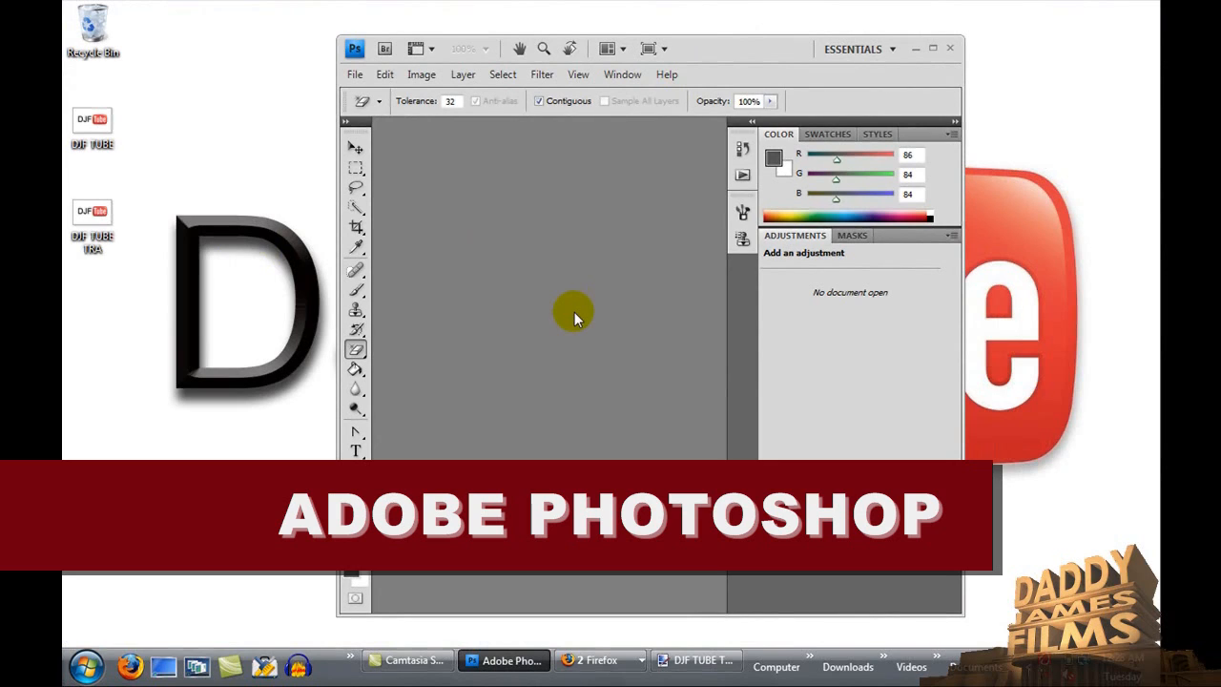
- Examine Photoshop's filter, view, window, layer and edit commands, and minimize the program
click(559, 79)
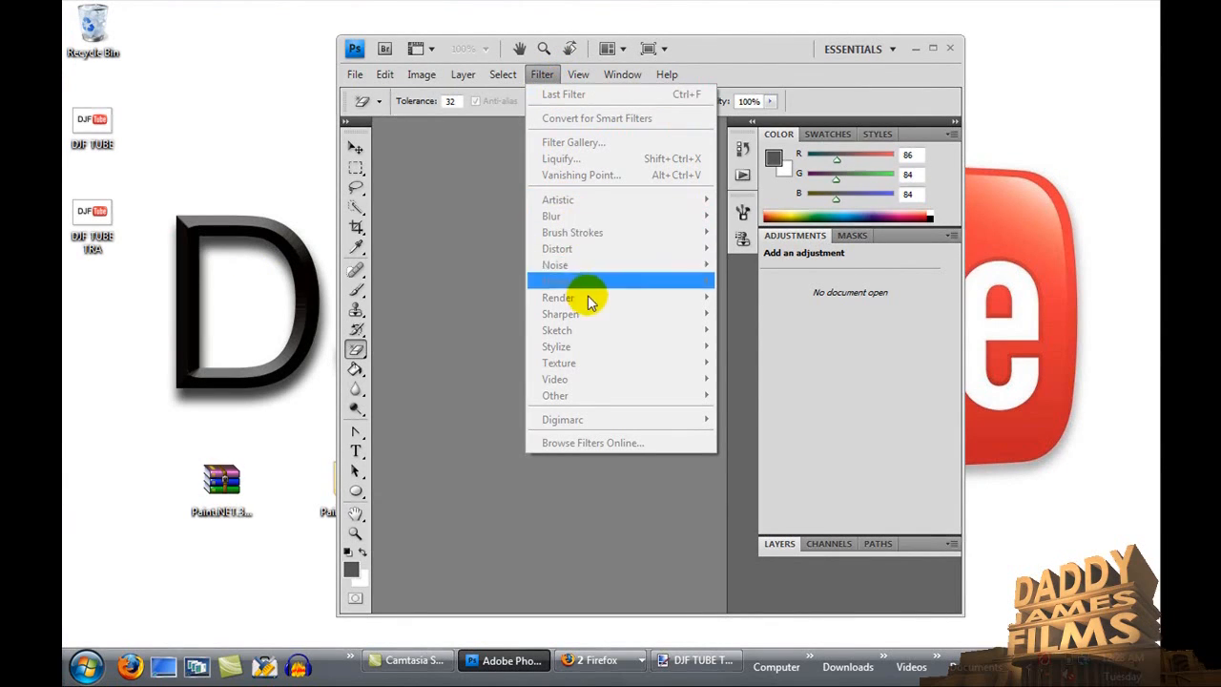
mouse_move(580, 76)
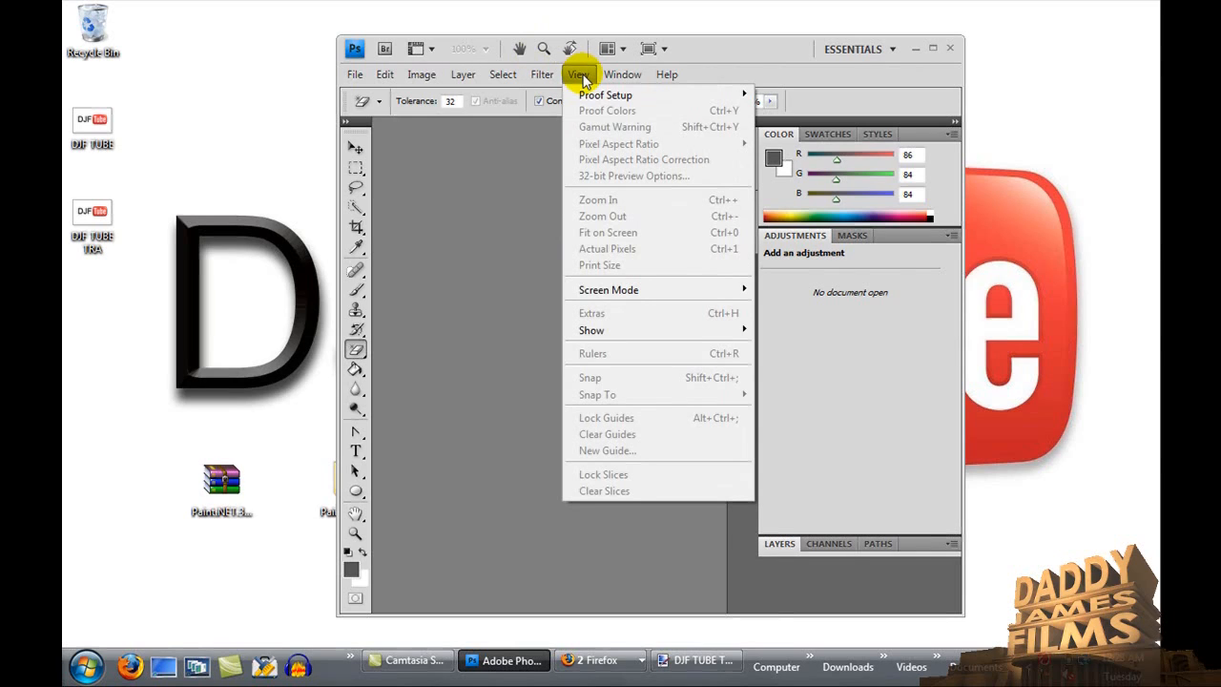
mouse_move(622, 75)
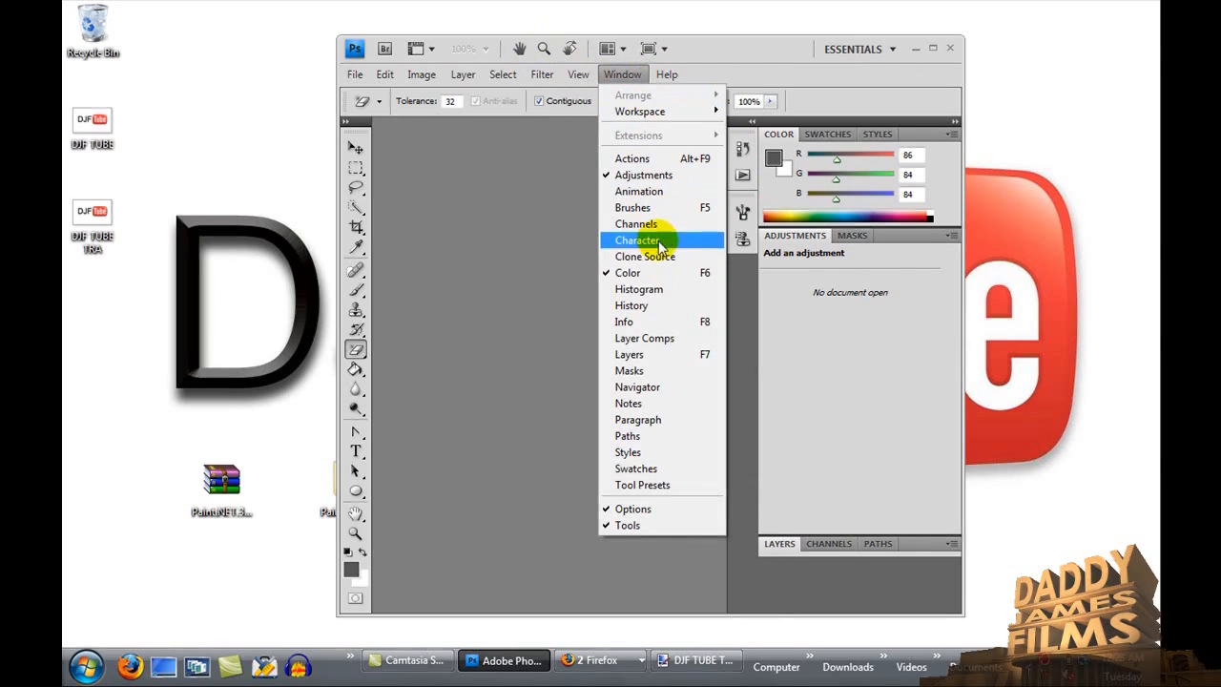
mouse_move(460, 75)
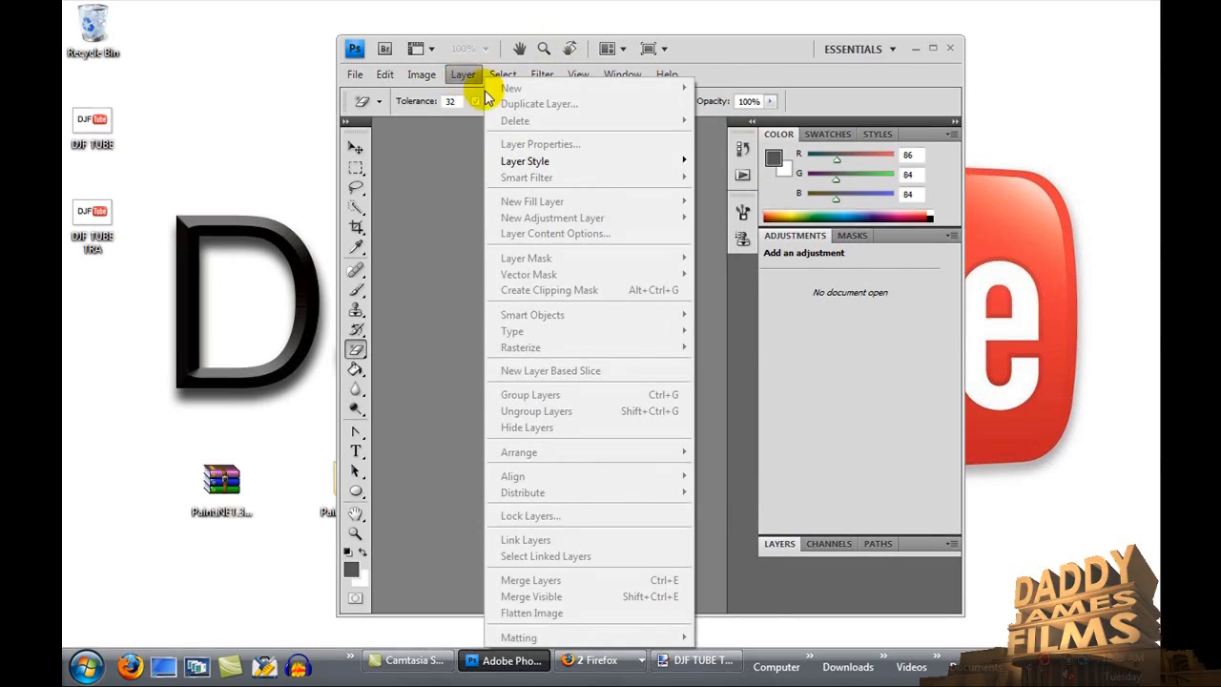
mouse_move(398, 84)
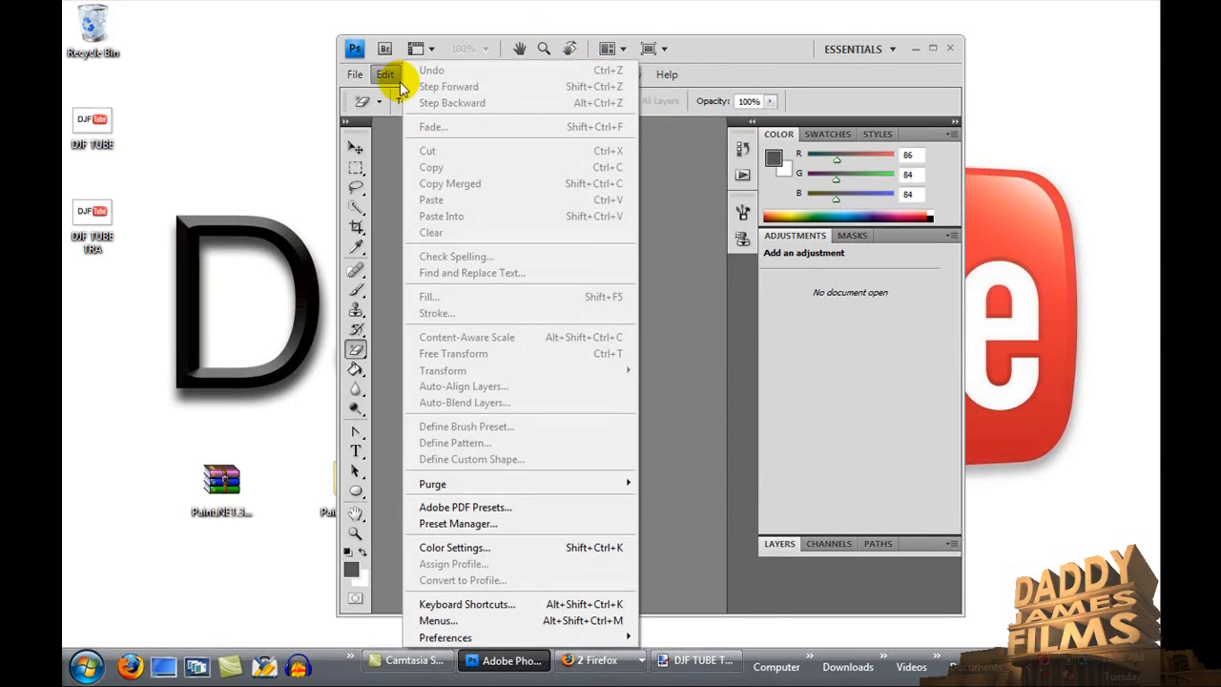
key(Escape)
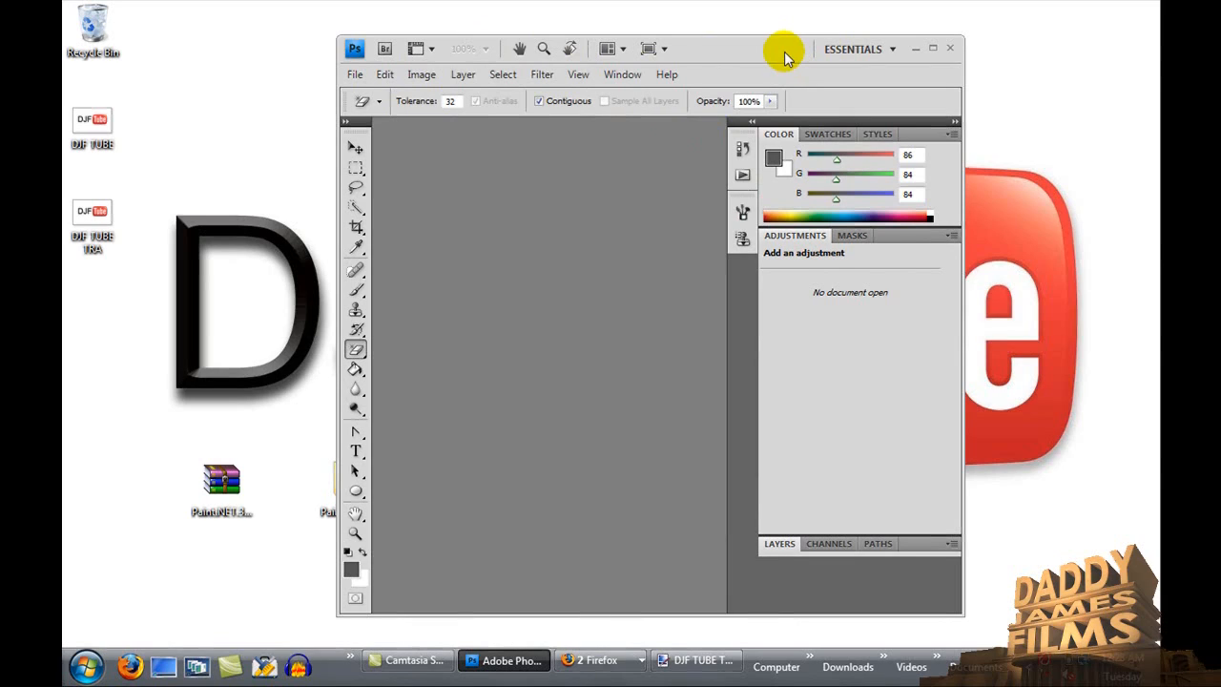
click(916, 48)
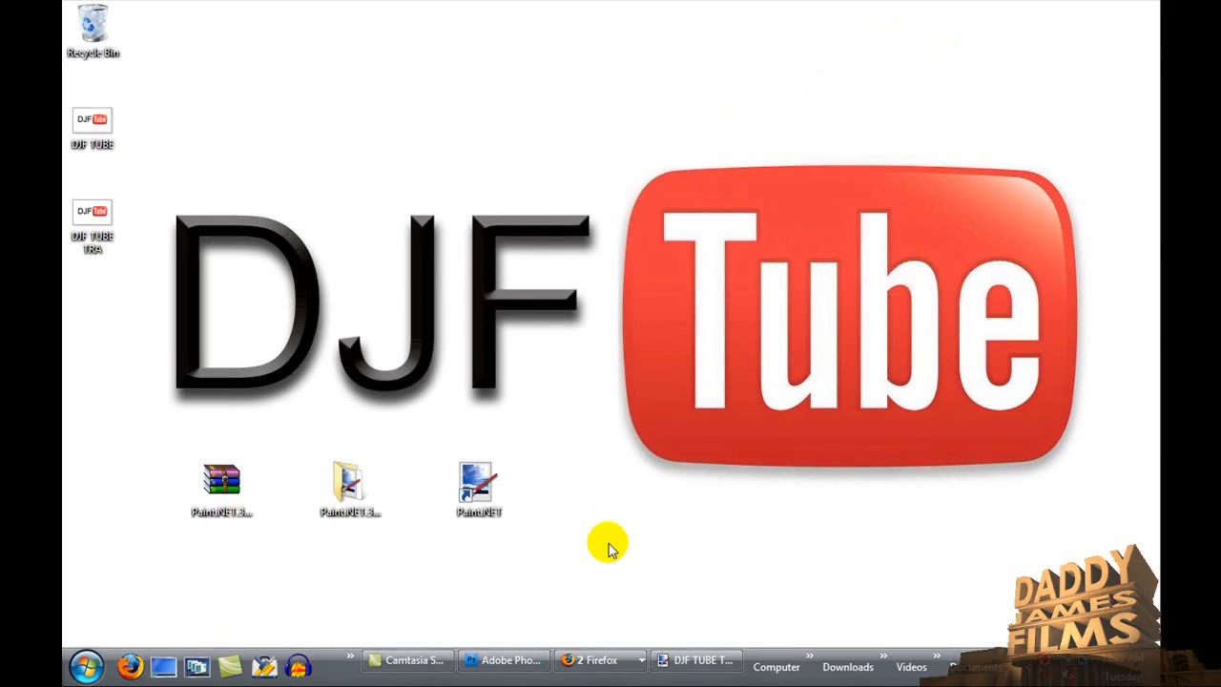